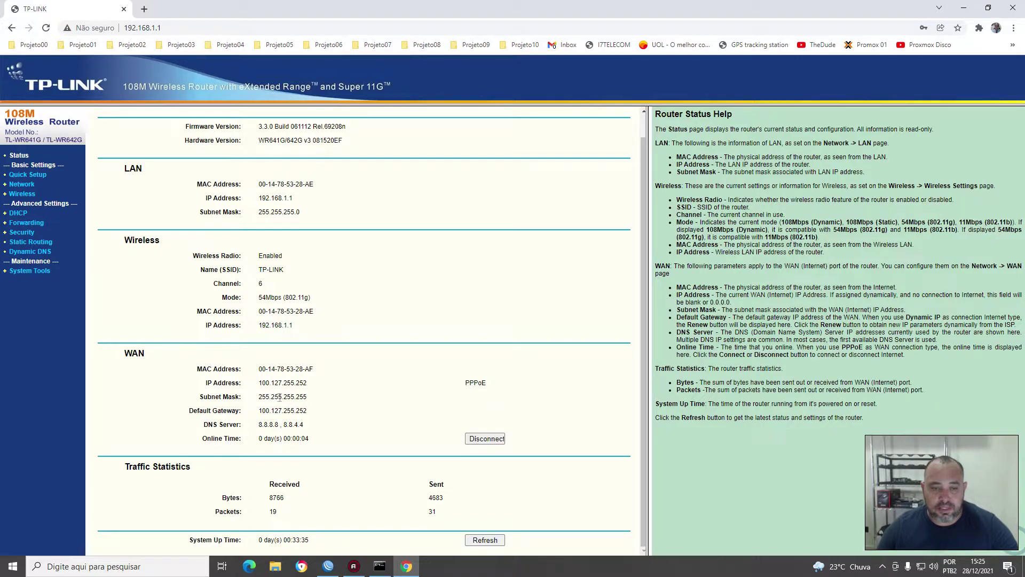
Examine the WAN IP address, subnet mask, default gateway and DNS servers on the router's status page
left_click_drag(324, 402, 306, 385)
left_click(327, 400)
left_click(307, 386)
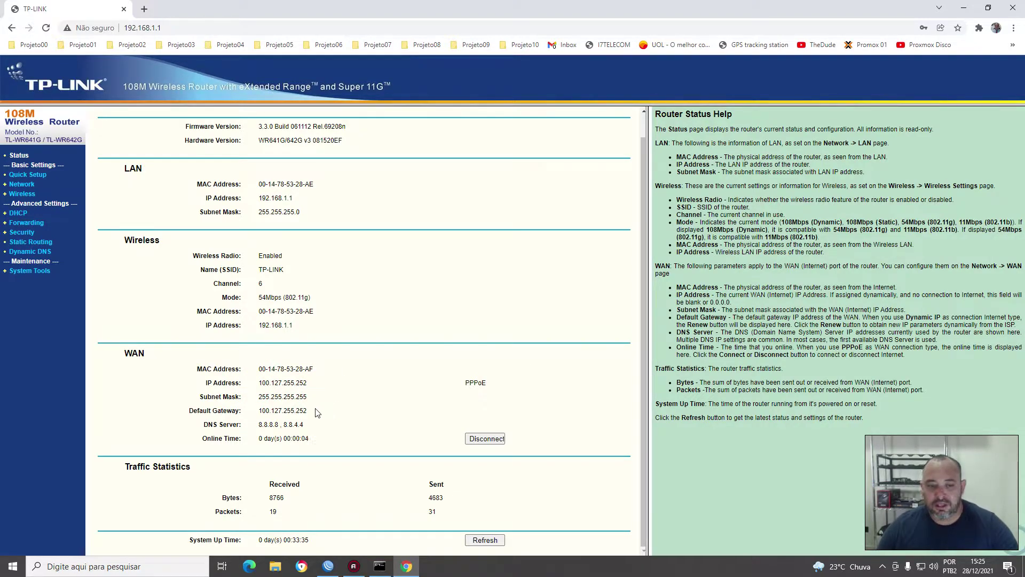
left_click_drag(258, 411, 323, 409)
left_click(324, 409)
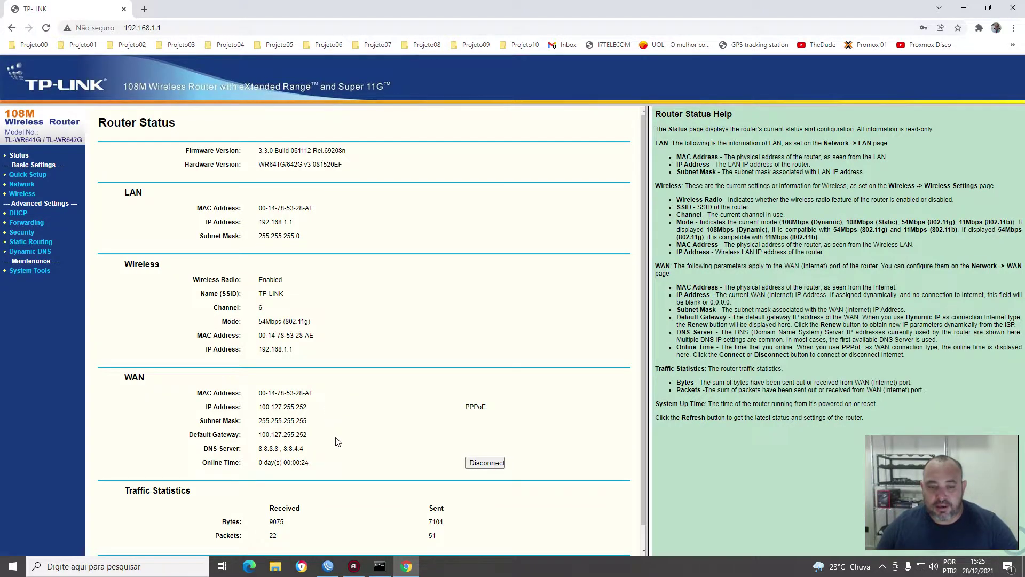
scroll(326, 454, "down", 1)
left_click_drag(257, 425, 327, 427)
left_click(329, 427)
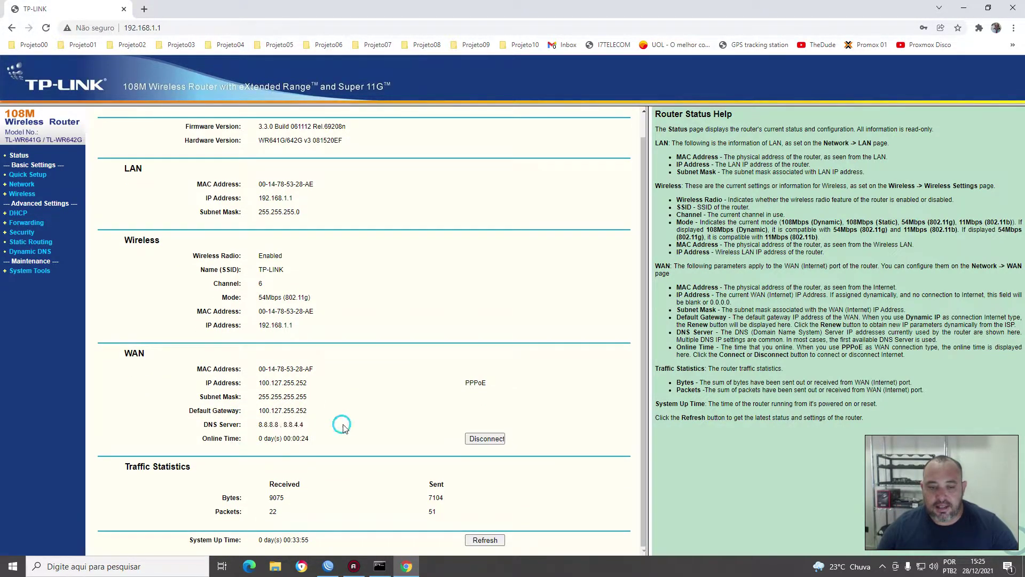
Test internet access by loading the bookmarked UOL and I7TELECOM sites in a new browser tab
left_click(144, 9)
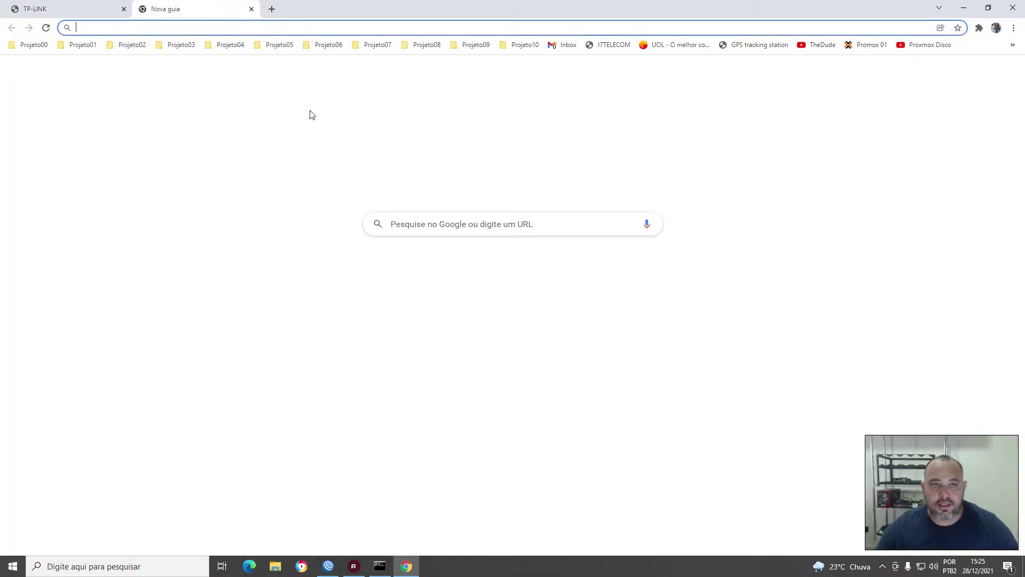
left_click(688, 43)
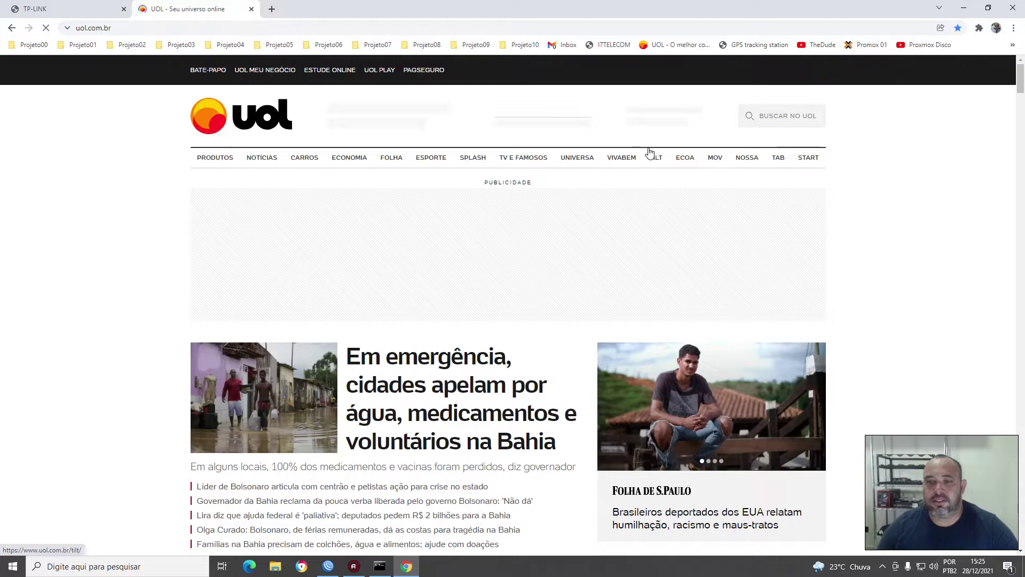
left_click(607, 44)
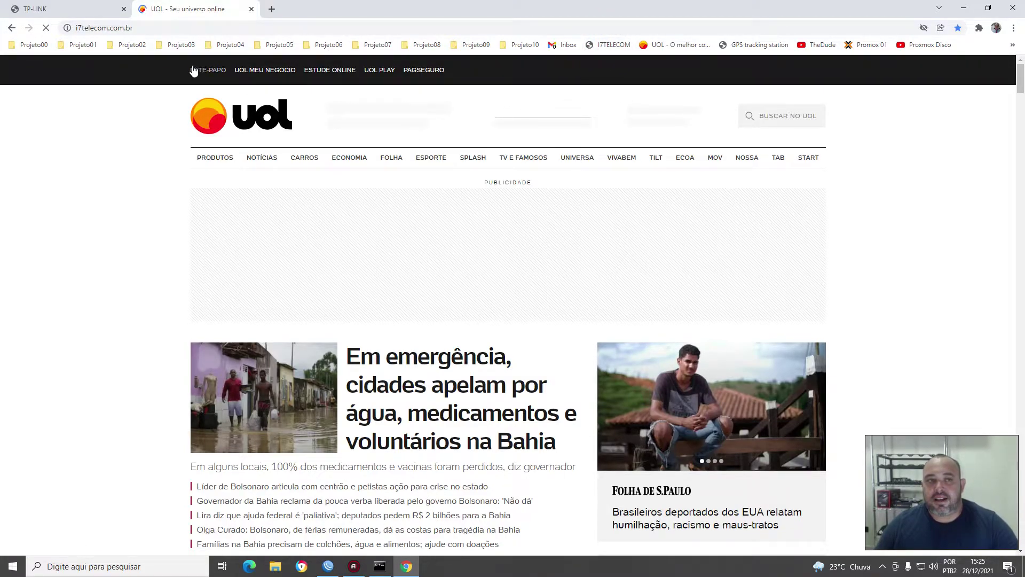
left_click(609, 47)
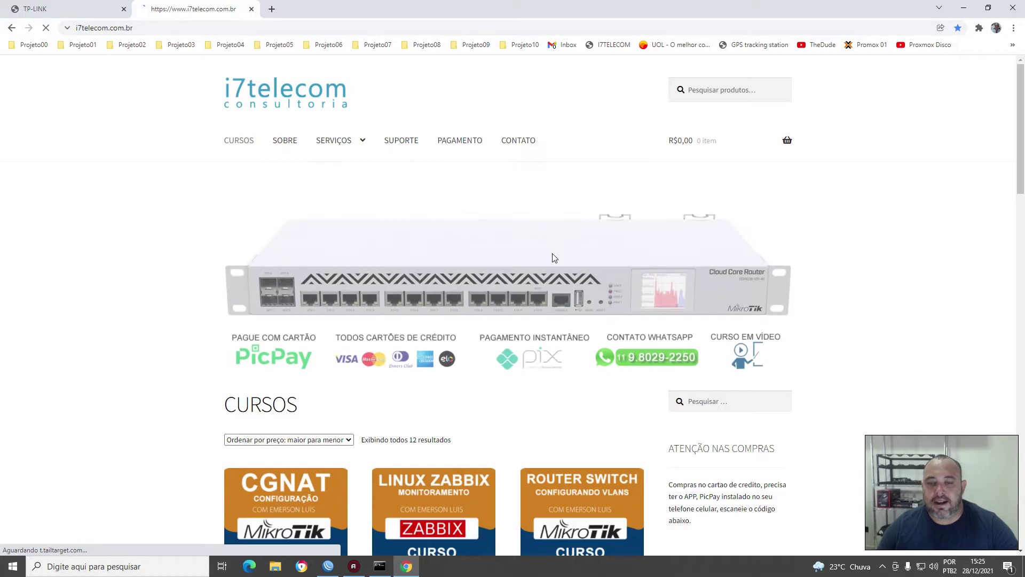
Look through the course list on the i7telecom site and return to the start of the page
scroll(810, 218, "down", 4)
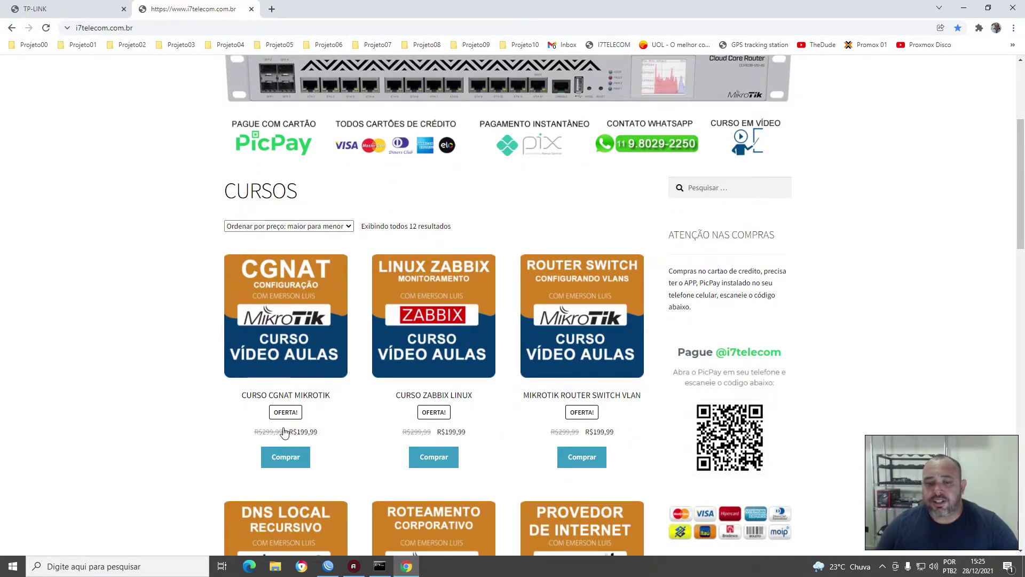
scroll(282, 430, "down", 3)
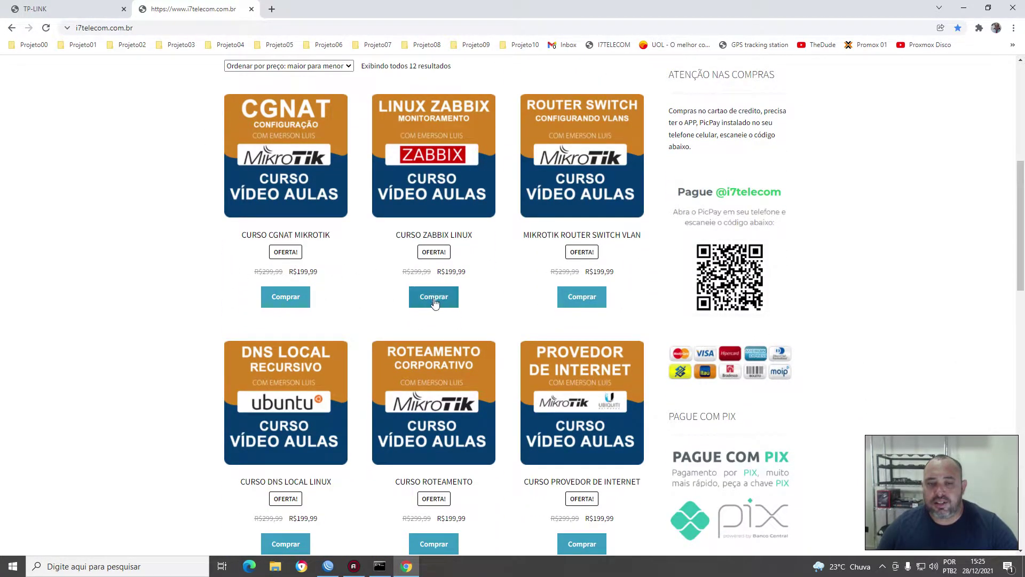
scroll(677, 419, "down", 8)
scroll(667, 416, "down", 4)
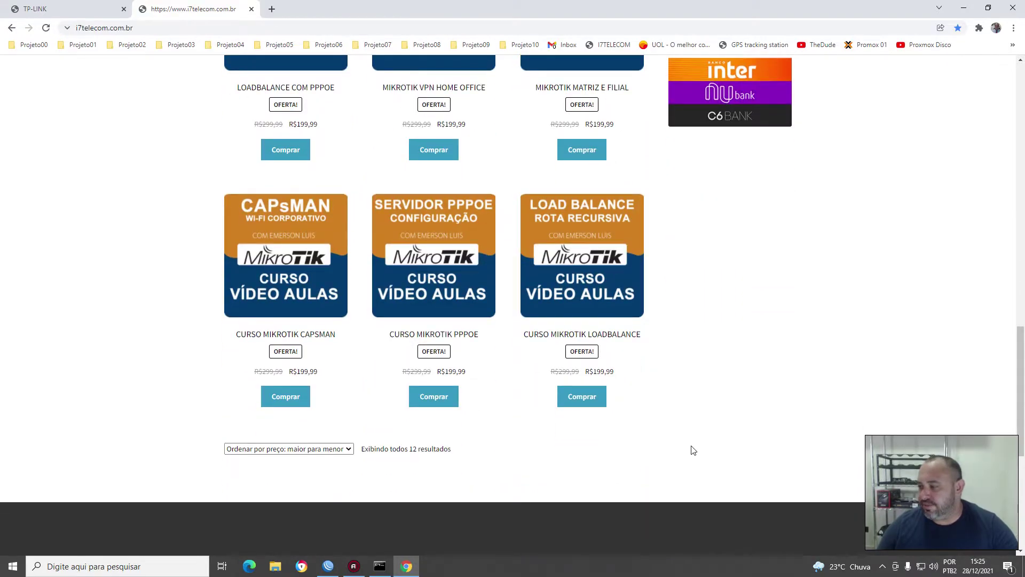
scroll(765, 458, "up", 15)
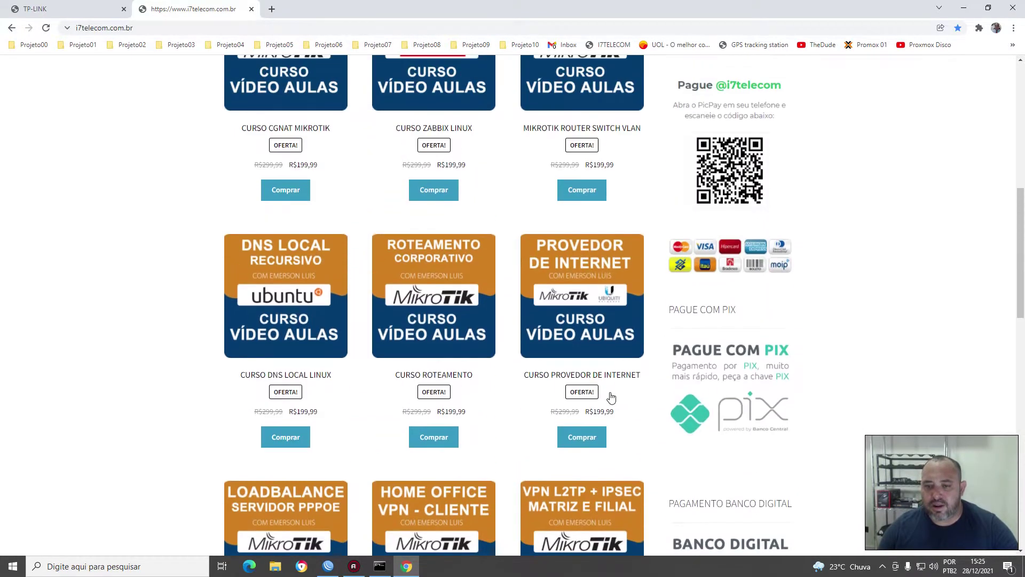
scroll(659, 382, "down", 15)
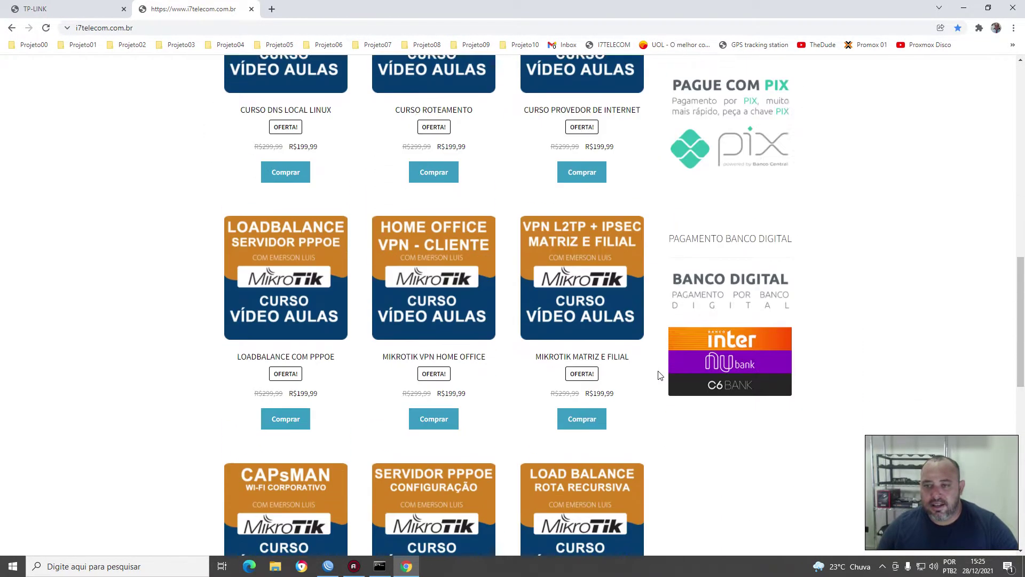
scroll(658, 404, "up", 15)
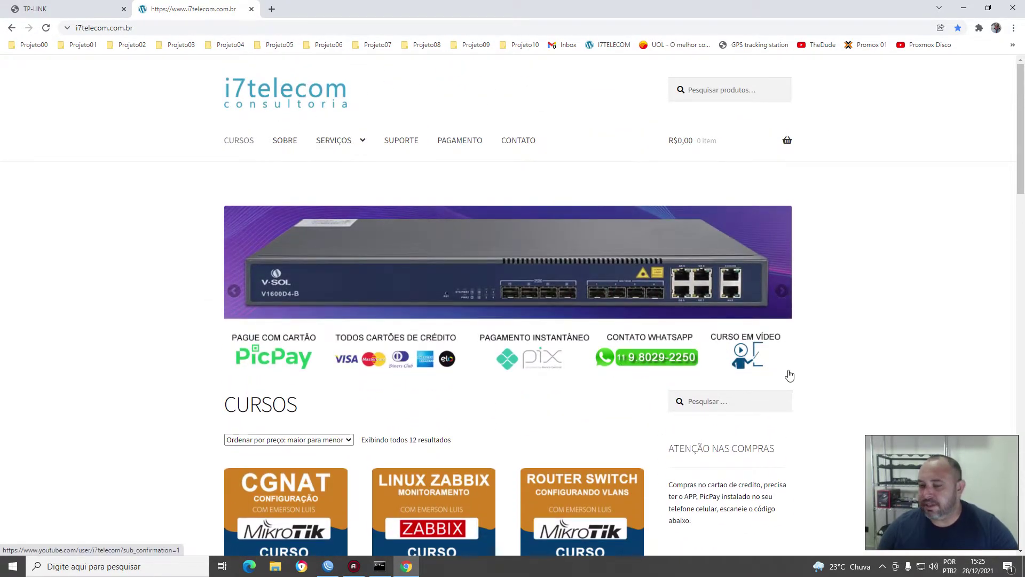
scroll(758, 385, "down", 4)
scroll(231, 475, "down", 8)
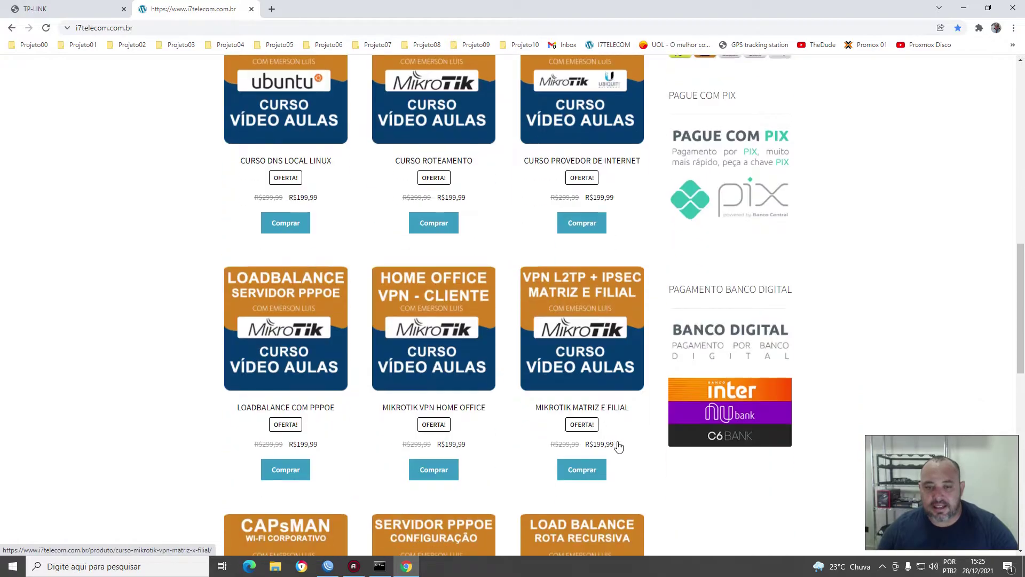
scroll(769, 462, "up", 13)
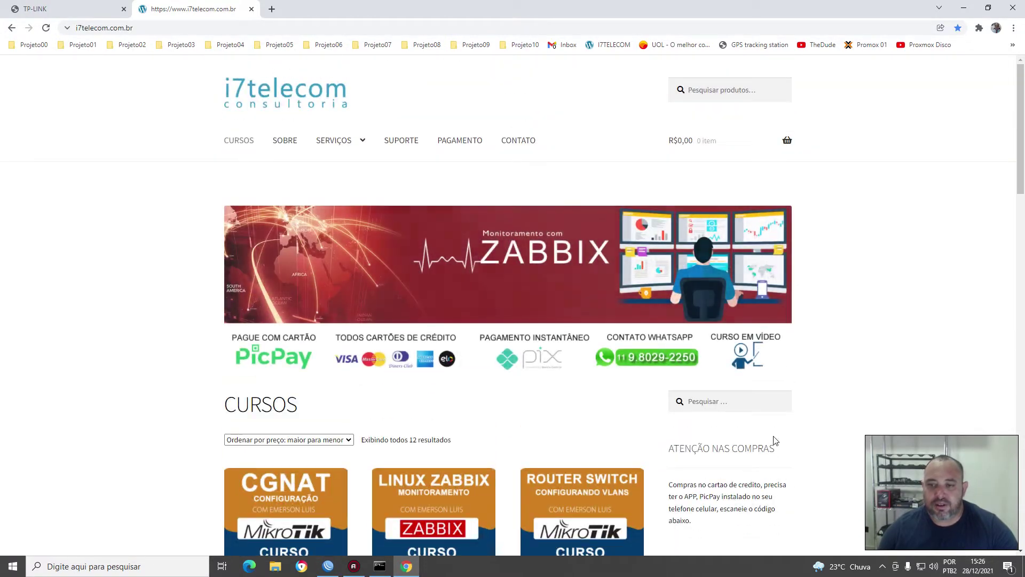
Review the WAN section on the TP-LINK status page and switch to WinBox to show the PPP active connections
left_click(60, 9)
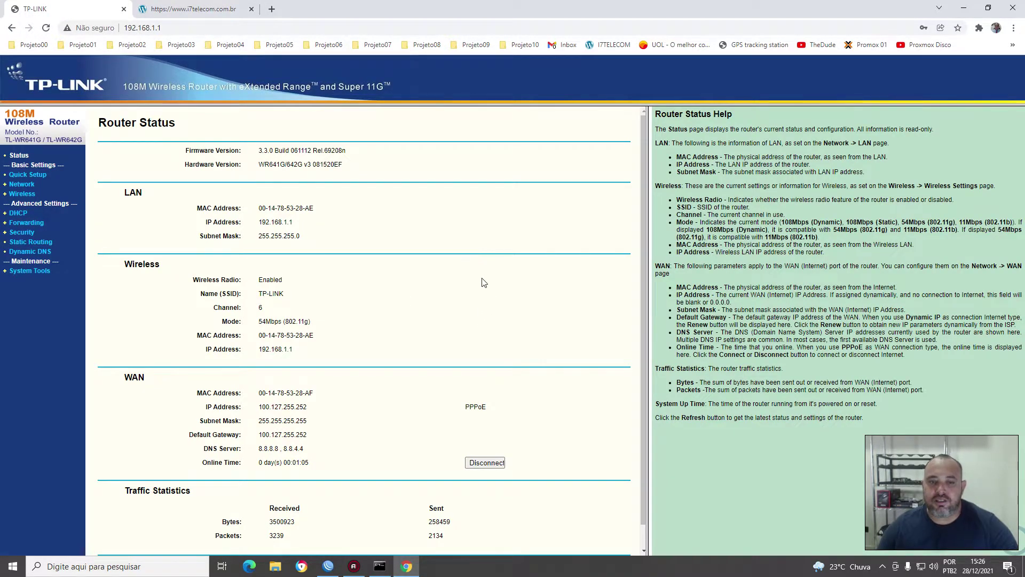
scroll(409, 317, "down", 1)
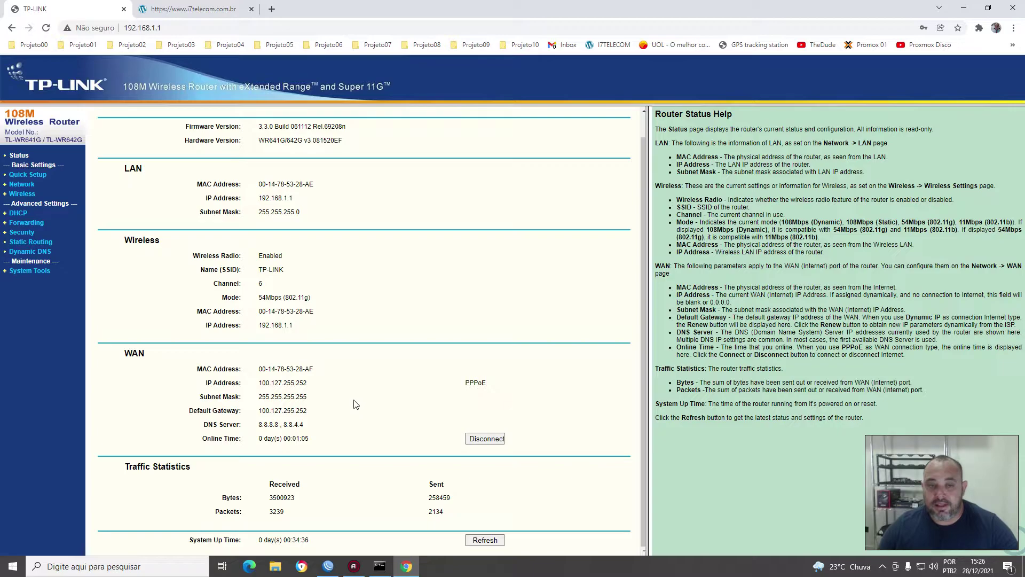
left_click(328, 566)
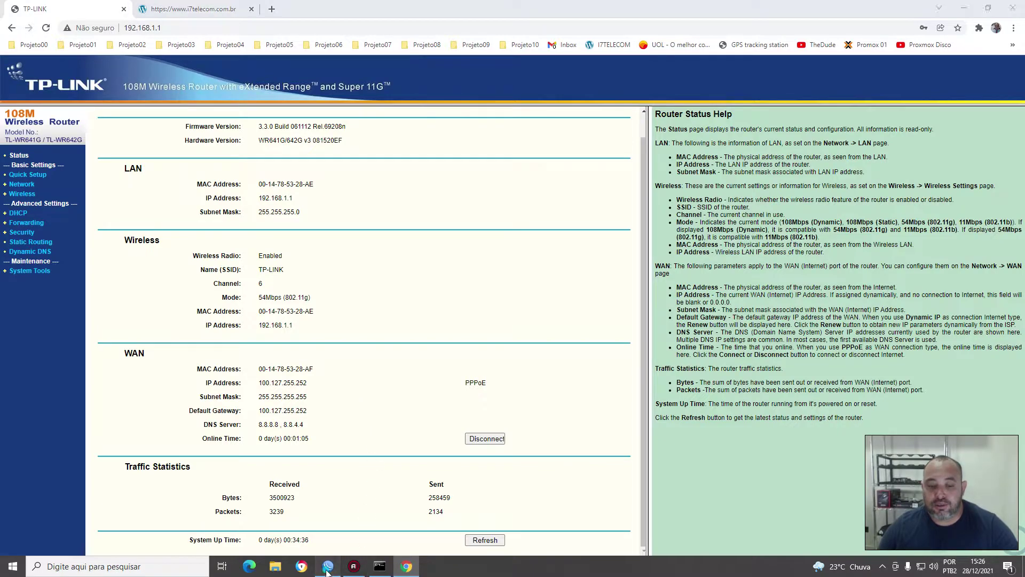
left_click(249, 84)
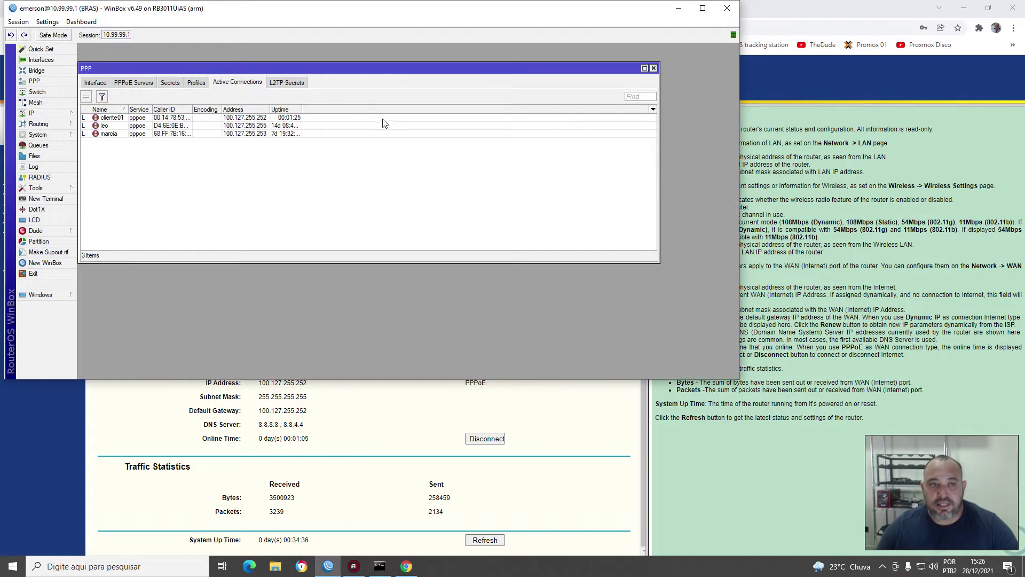
Compare the cliente01 connection with the router's WAN status, widening the Name column and moving the WinBox window aside
left_click_drag(393, 8, 587, 69)
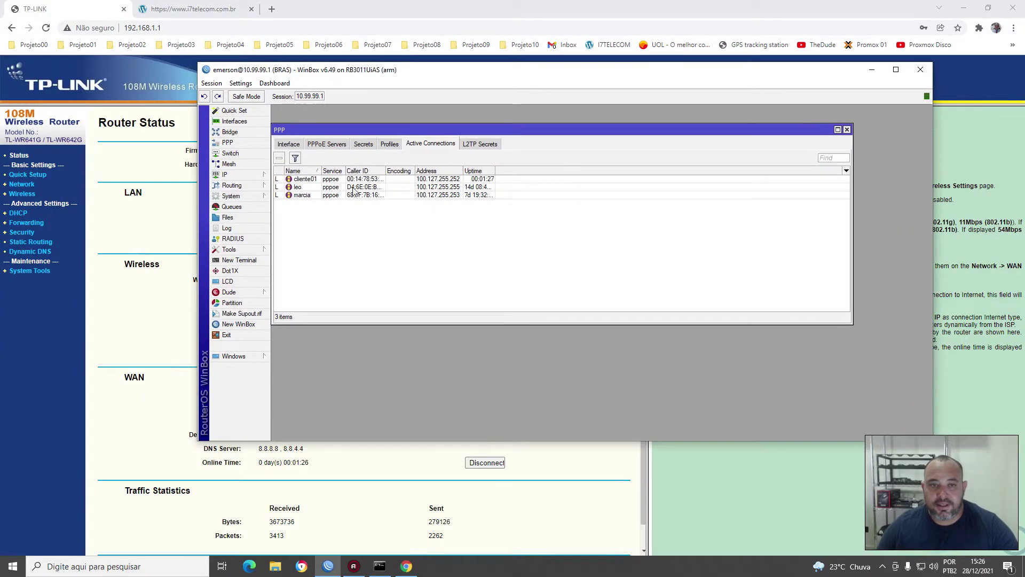
left_click_drag(321, 170, 347, 171)
left_click(320, 179)
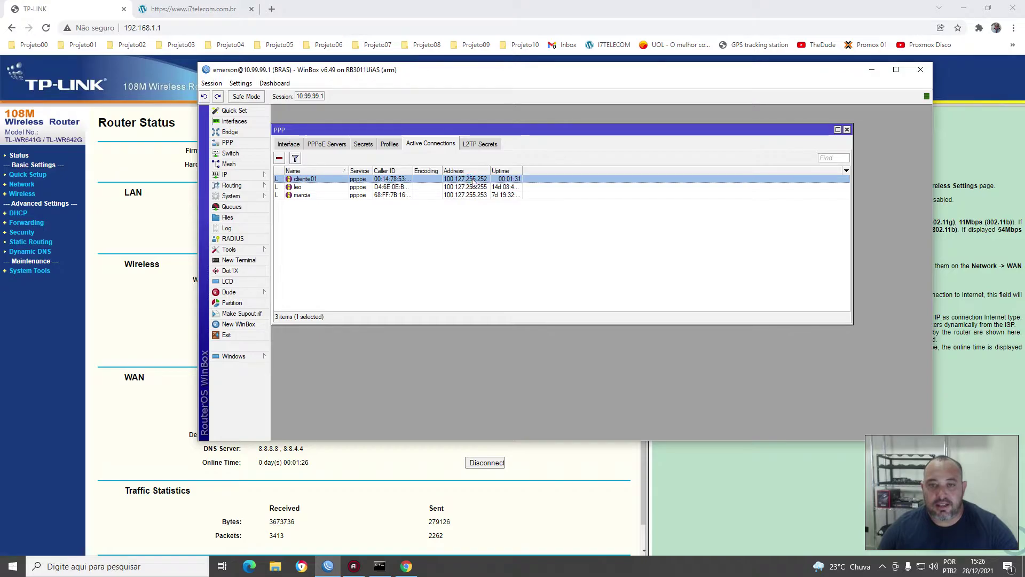
left_click_drag(502, 73, 665, 65)
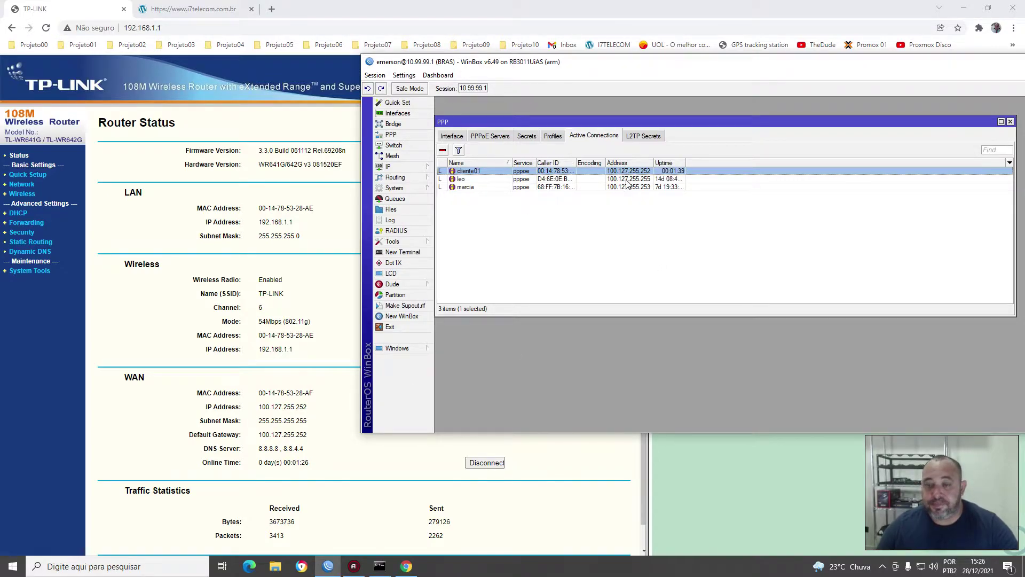
left_click_drag(665, 66, 562, 68)
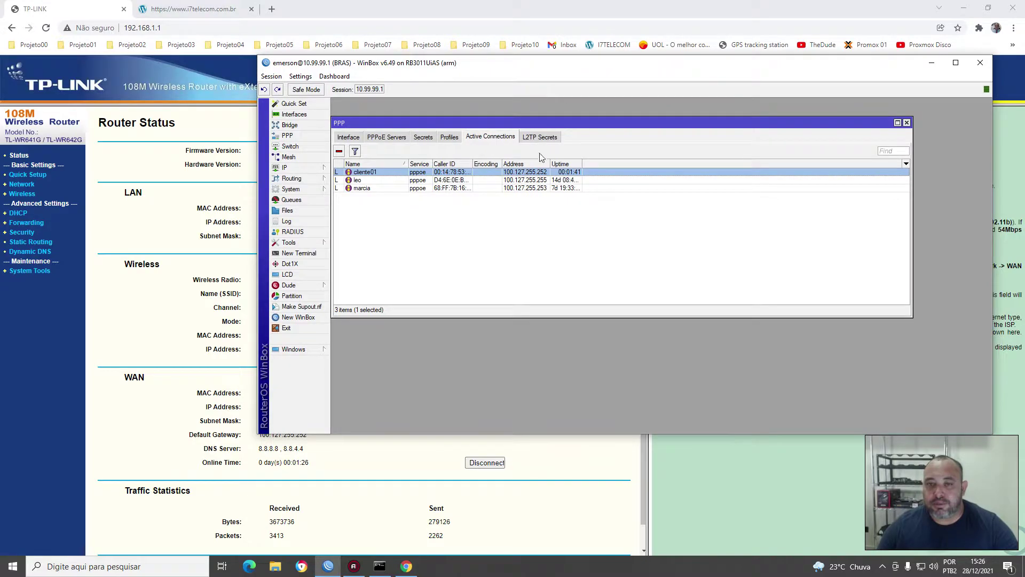
Inspect the assigned address in the details of cliente01's active PPPoE connection and close the details
double_click(366, 172)
left_click_drag(662, 271, 618, 273)
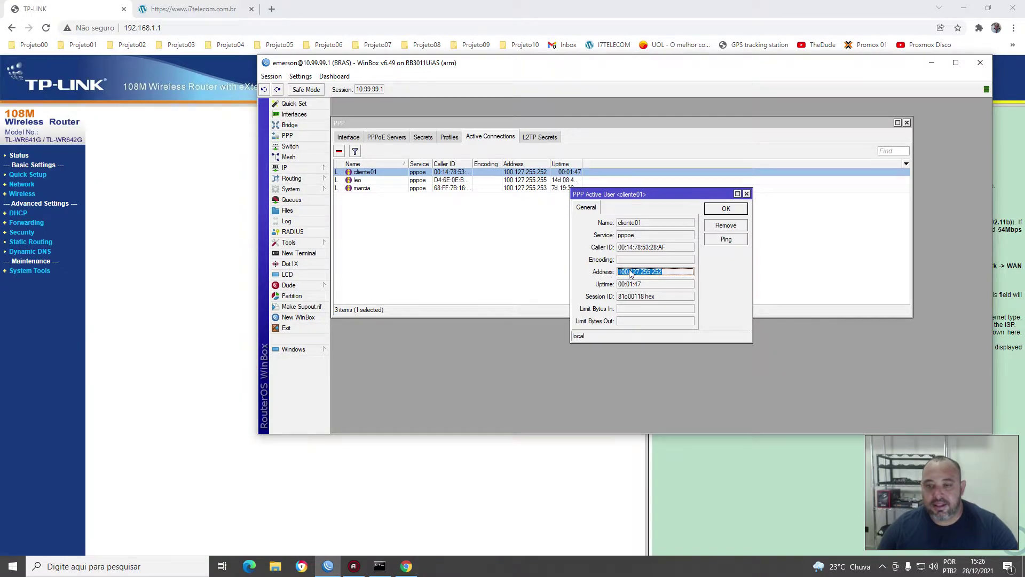
left_click(747, 194)
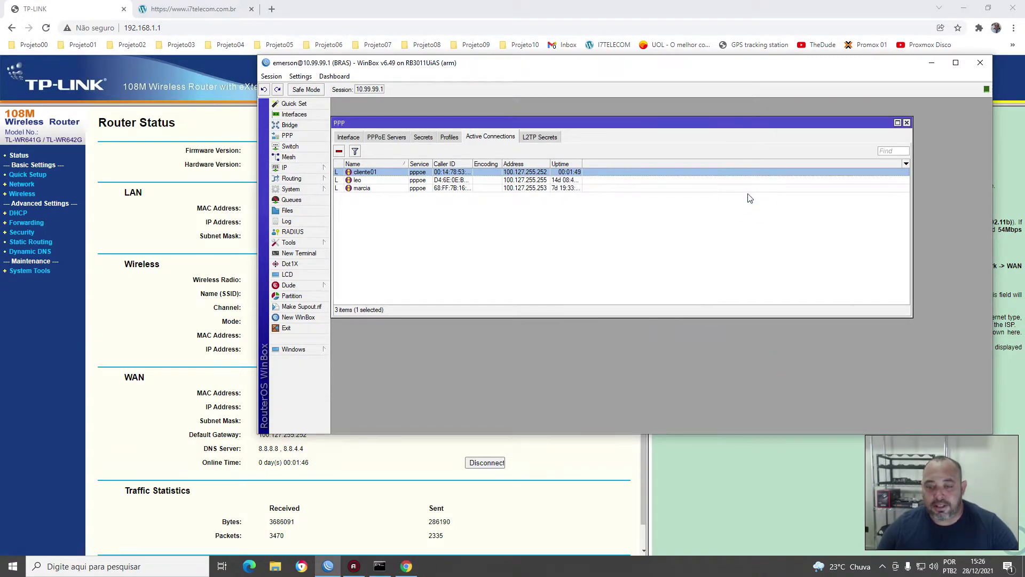
Check the cliente01 entry among the PPP secrets and return to the active connections
left_click(423, 137)
left_click(362, 173)
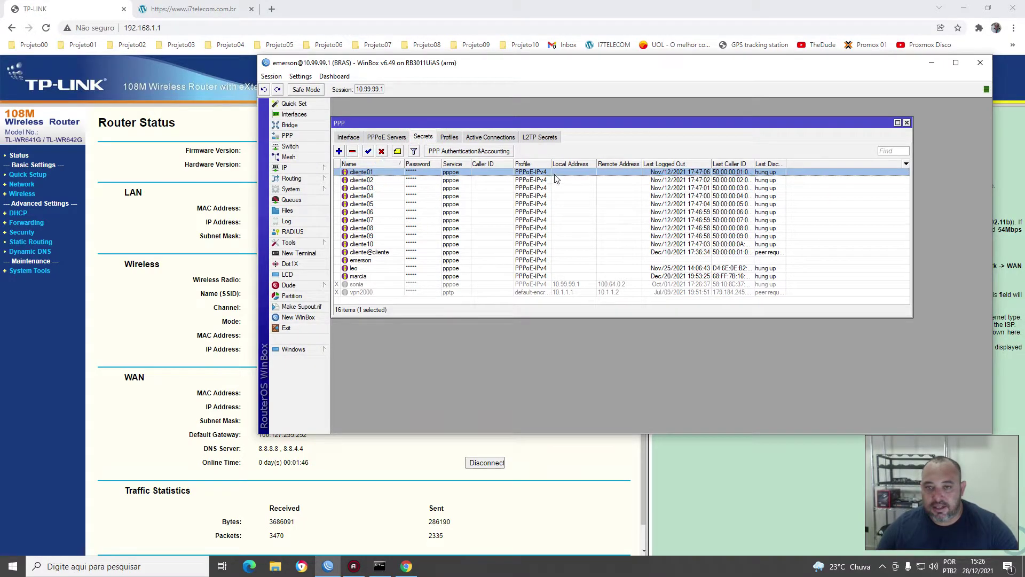
left_click(490, 138)
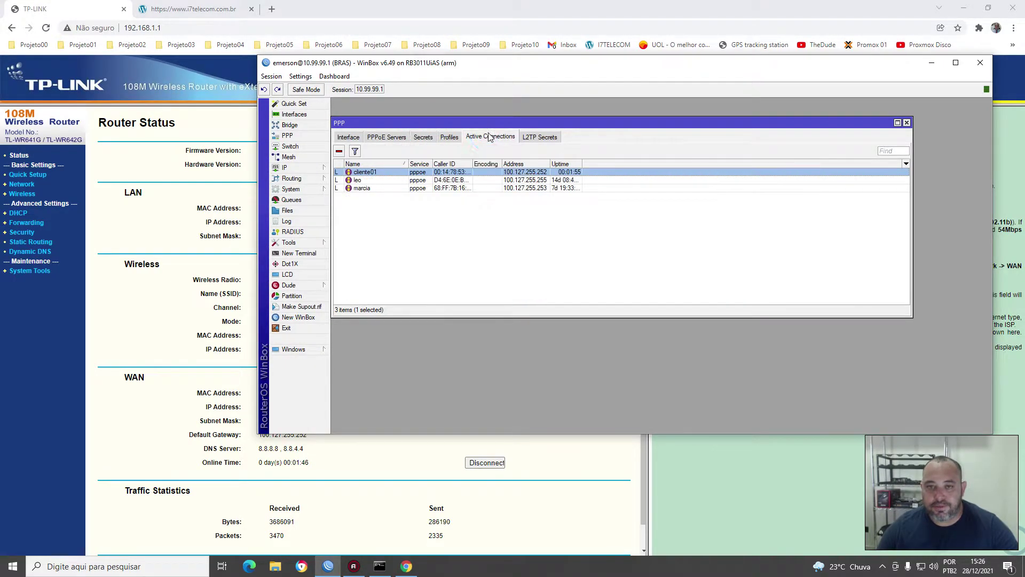
Copy the IP address from the details of cliente01's active connection and close the details
double_click(365, 172)
left_click_drag(686, 278, 619, 272)
right_click(646, 271)
left_click(649, 276)
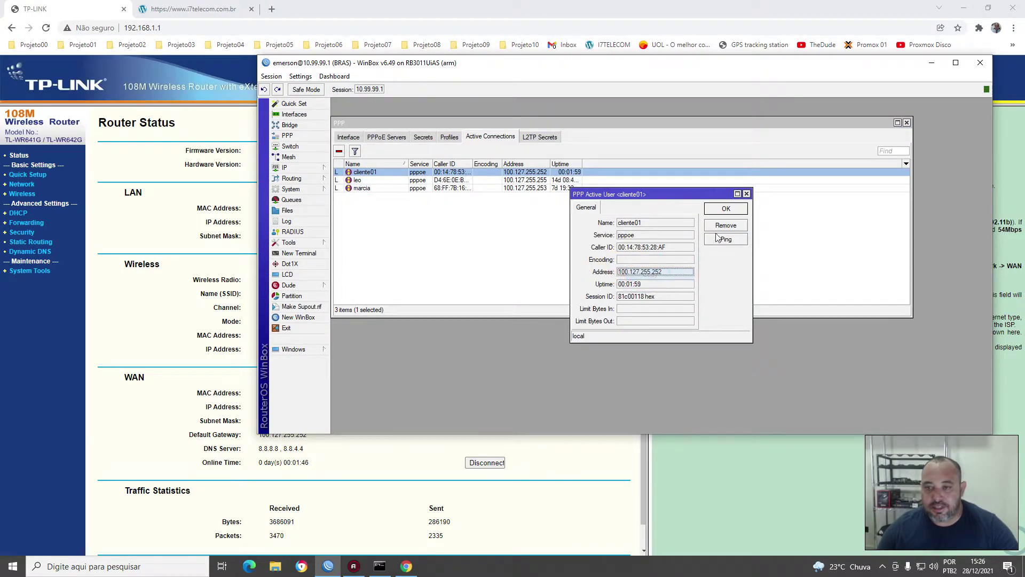
left_click(730, 209)
Set the remote address of the cliente01 PPP secret to 100.127.255.252 and save it
left_click(424, 137)
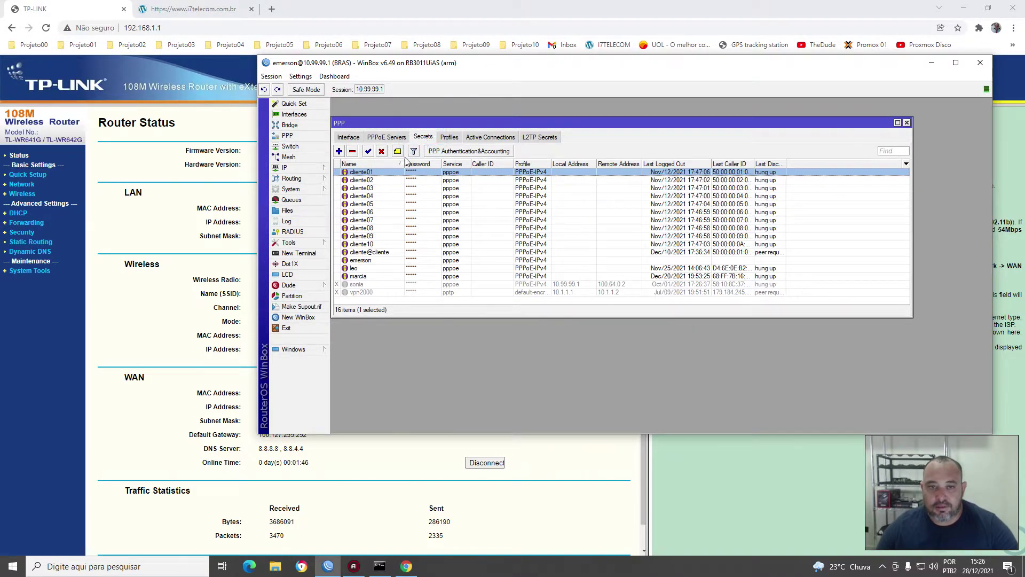
double_click(366, 172)
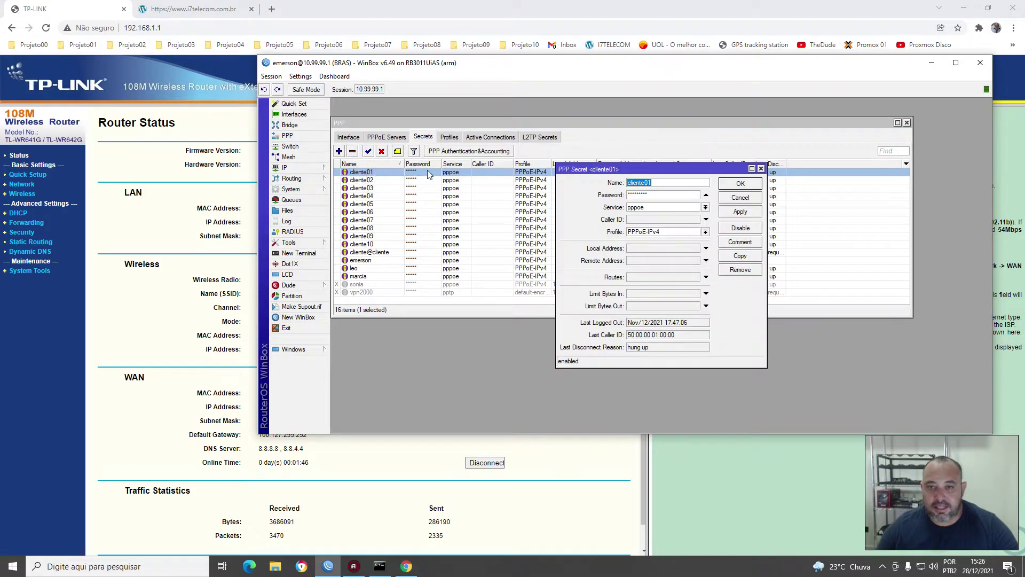
left_click(645, 261)
type("100.127.255.252")
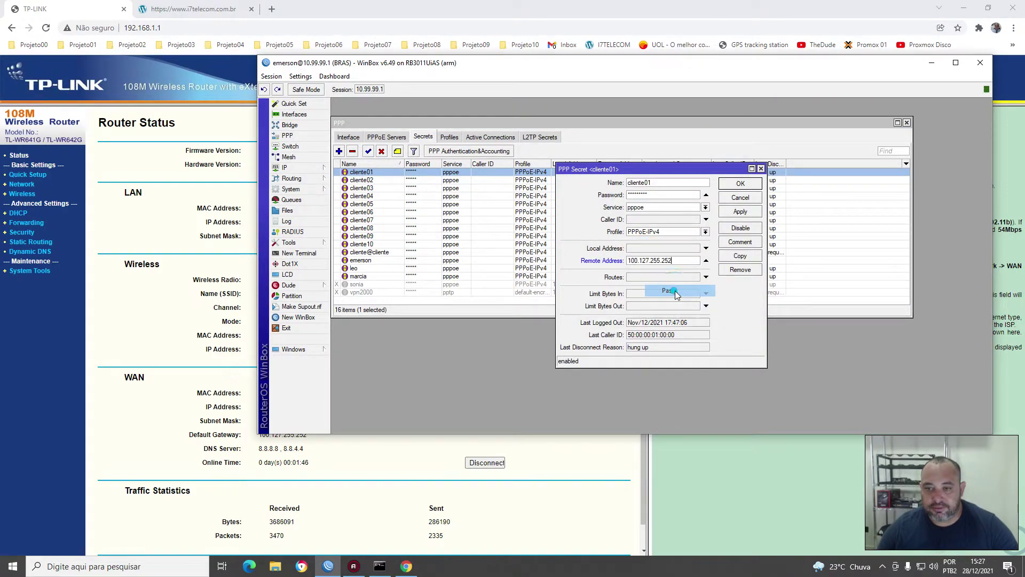
left_click(737, 212)
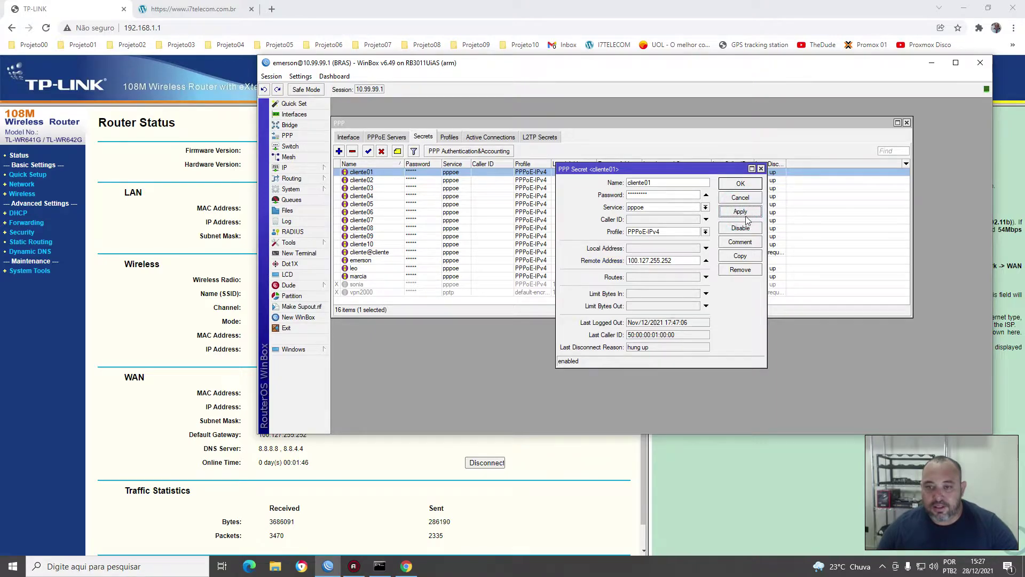
left_click(742, 184)
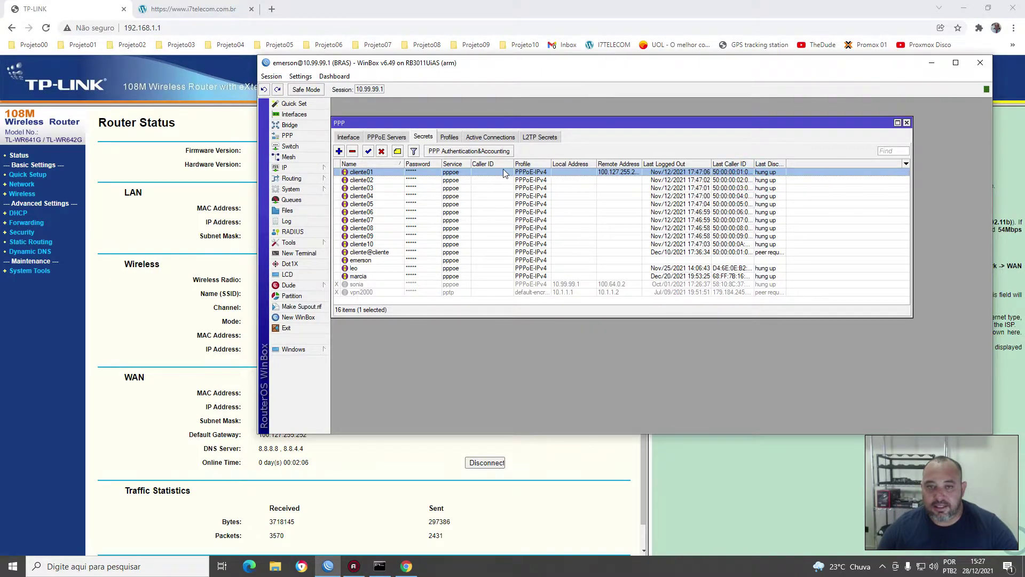
Recheck the address of cliente01's active connection after fixing its remote address, and close the details
left_click(483, 138)
double_click(368, 173)
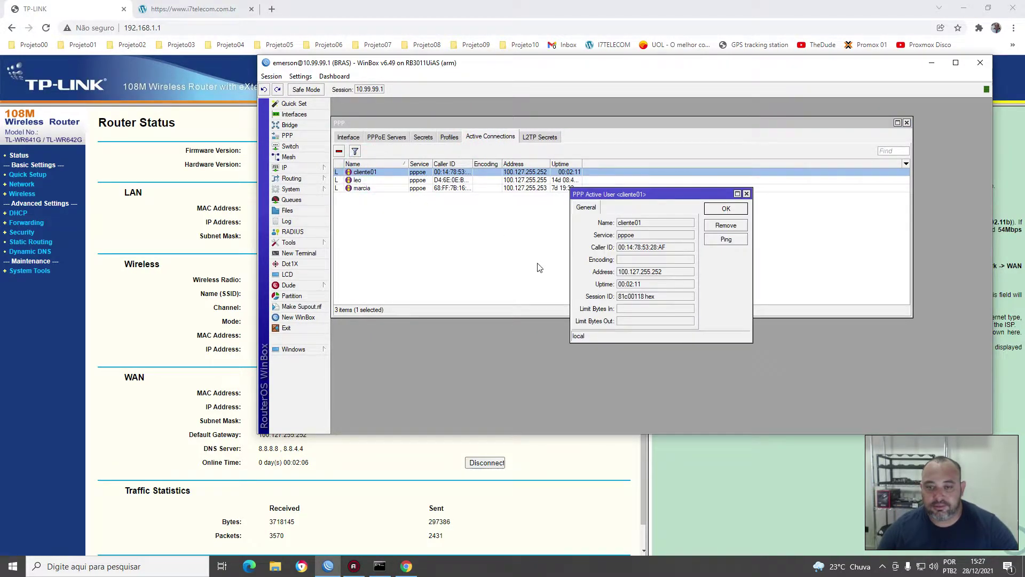
left_click(721, 210)
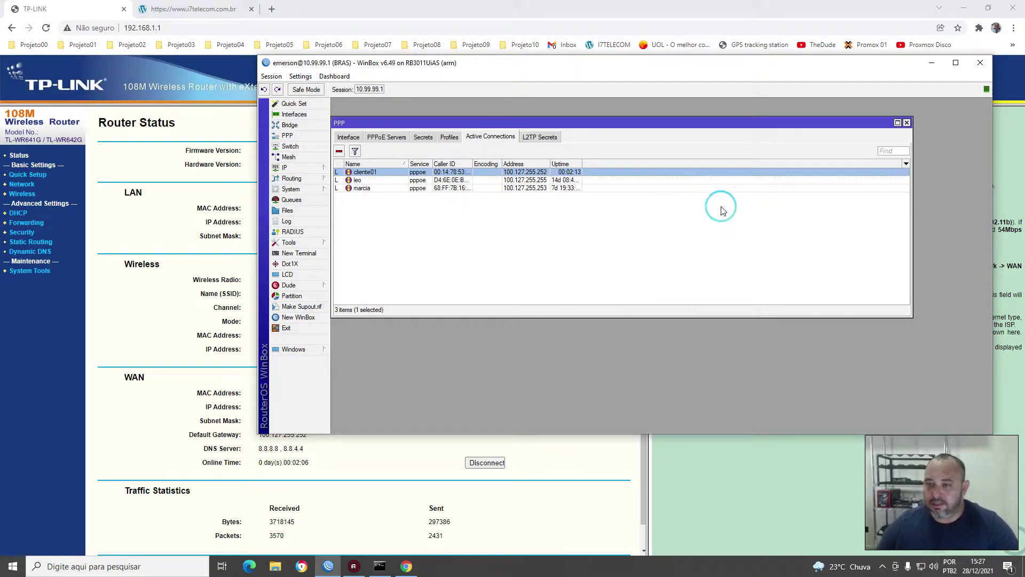
Remove cliente01's active PPPoE connection to force it to reconnect, repeating the removal once it is listed again
left_click(340, 153)
left_click(470, 252)
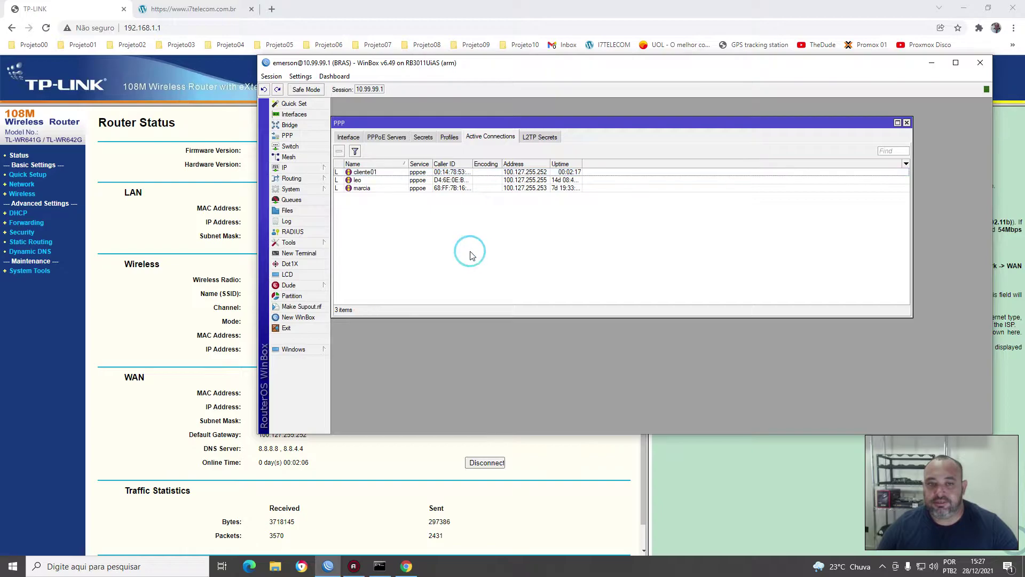
left_click(374, 172)
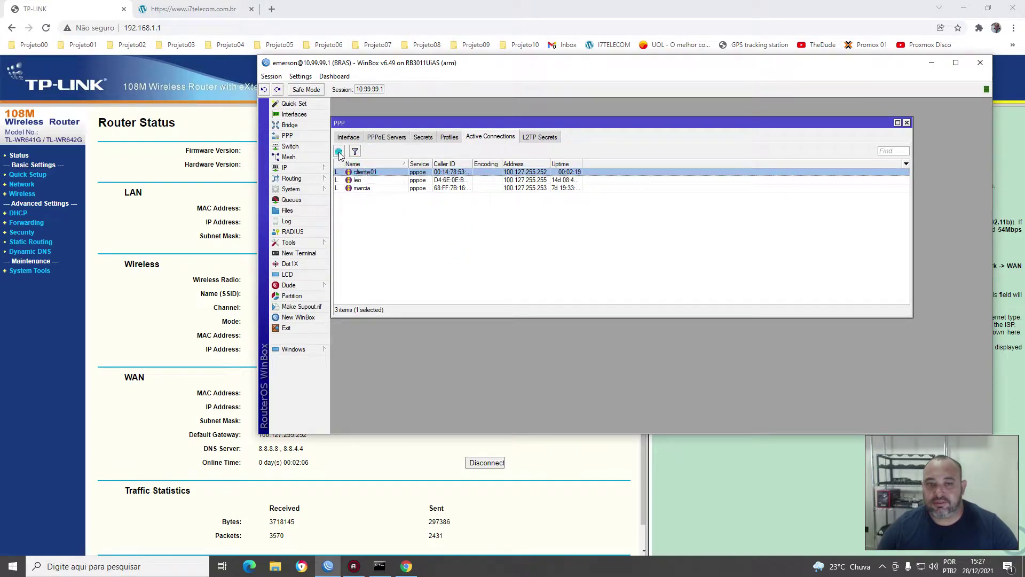
left_click(465, 138)
left_click(455, 171)
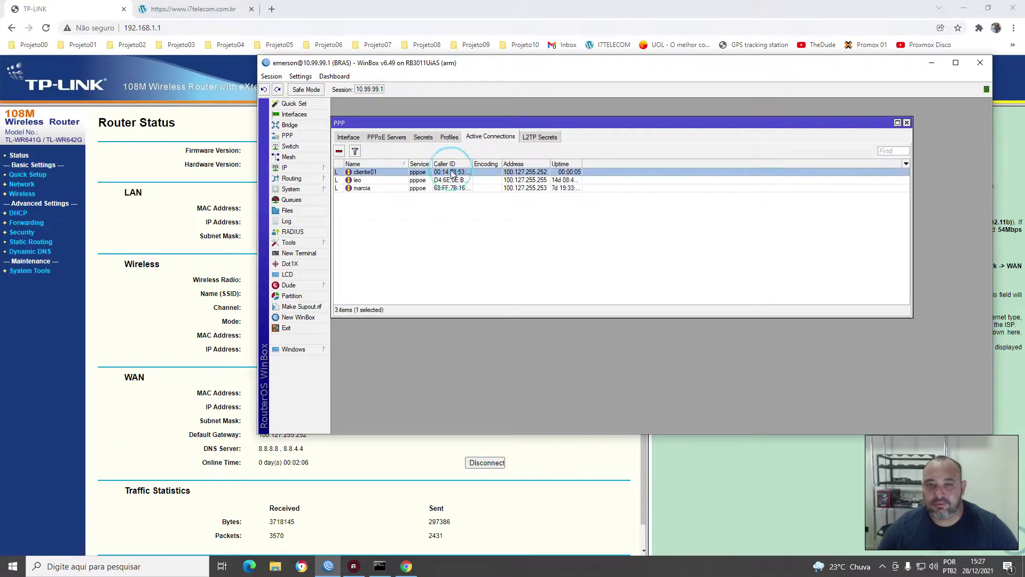
left_click(339, 151)
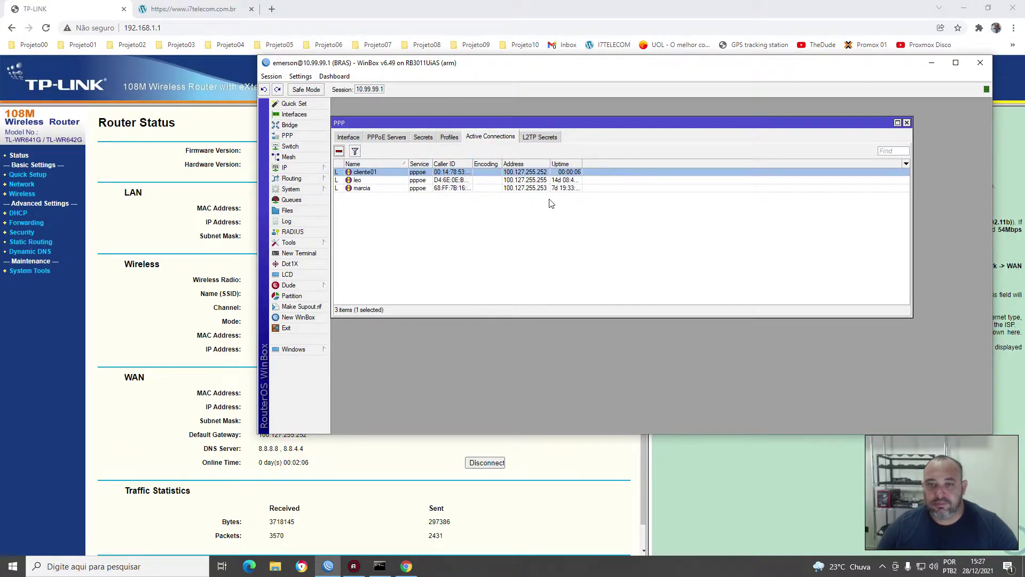
Disconnect the WAN PPPoE session on the TP-LINK status page and return to the active connections in WinBox
left_click(553, 458)
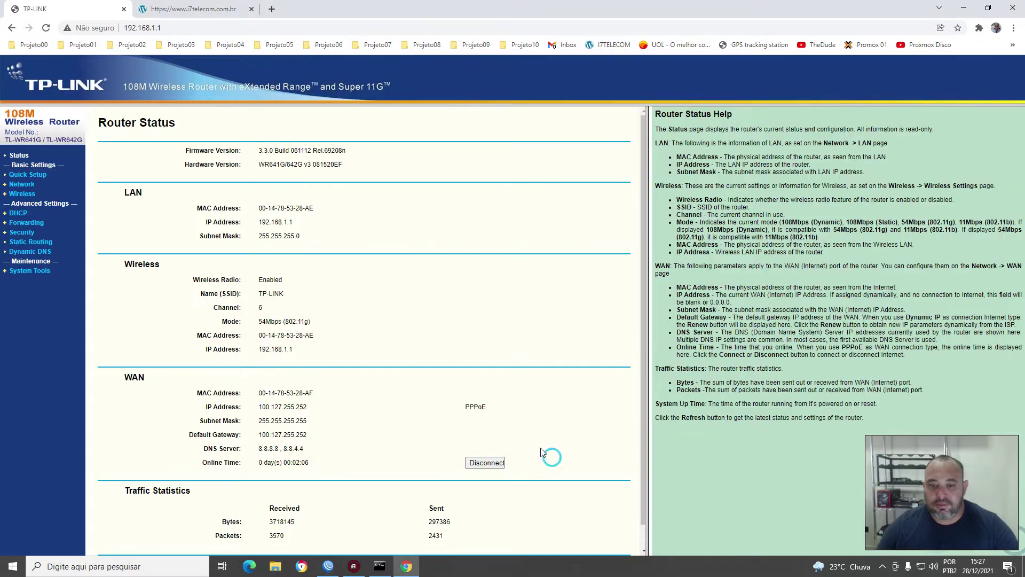
left_click(489, 463)
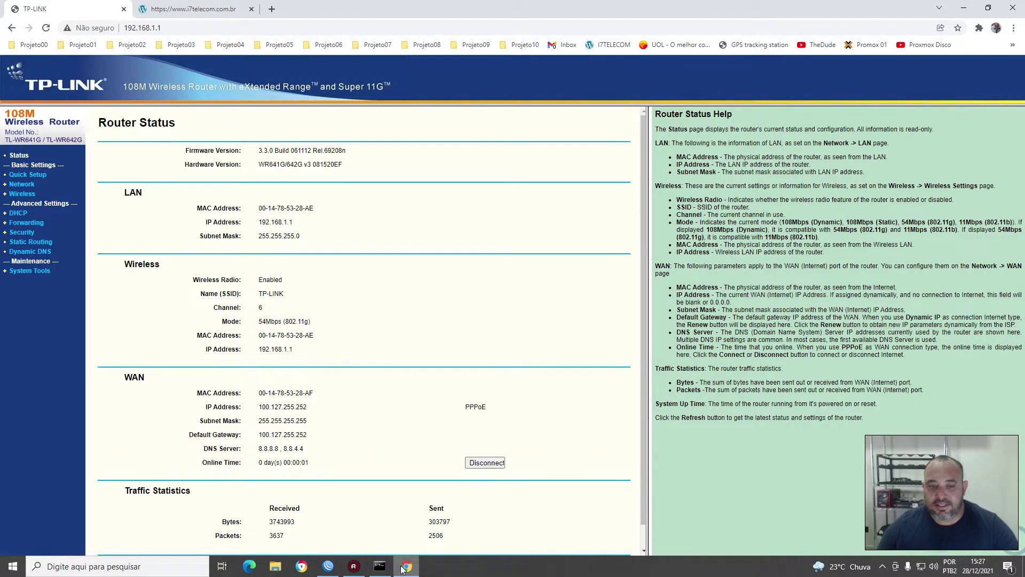
left_click(331, 568)
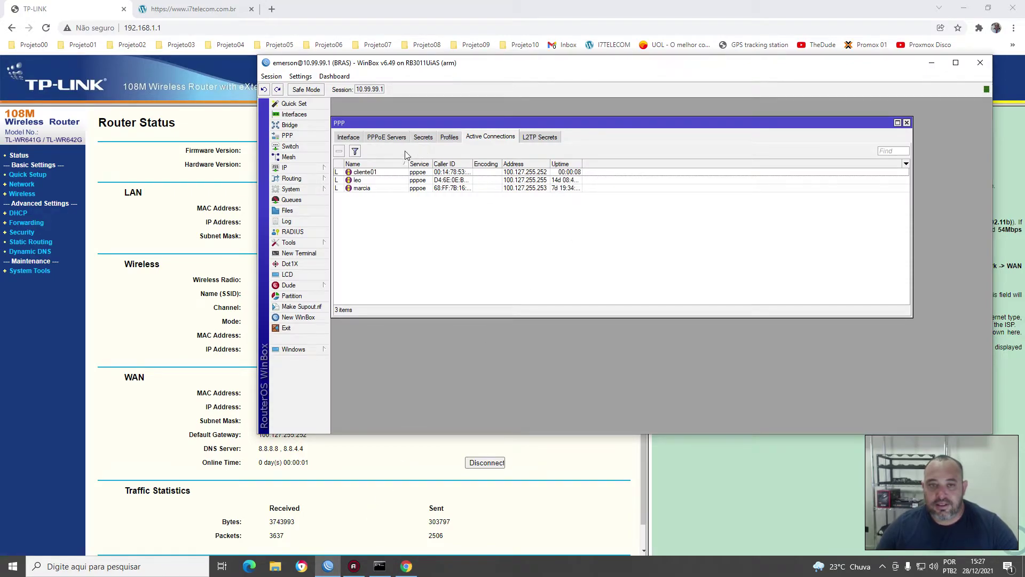
Check cliente01's remote address among the PPP secrets, widening its column to read it in full and moving the window aside
left_click(422, 137)
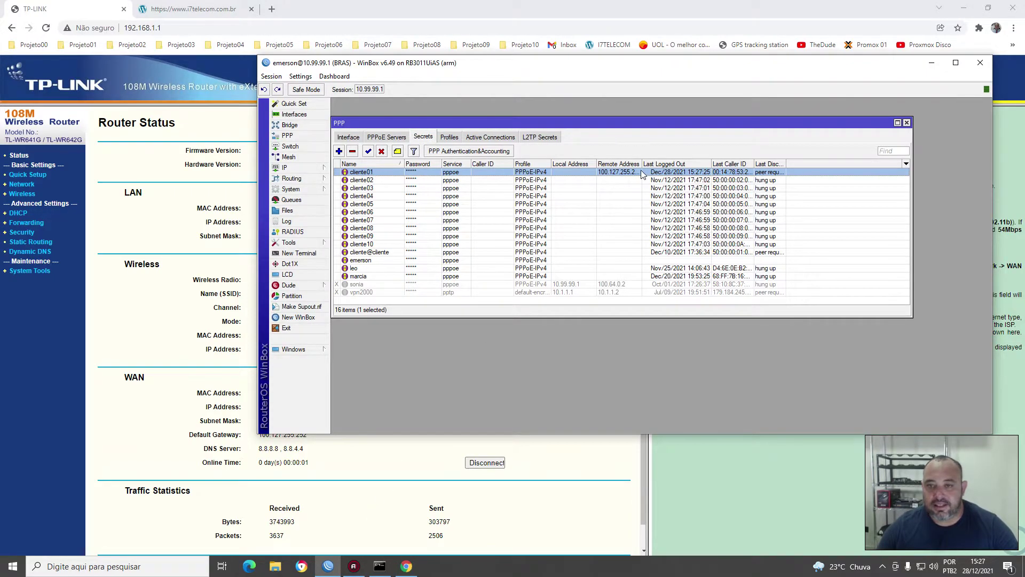
left_click_drag(643, 167, 667, 167)
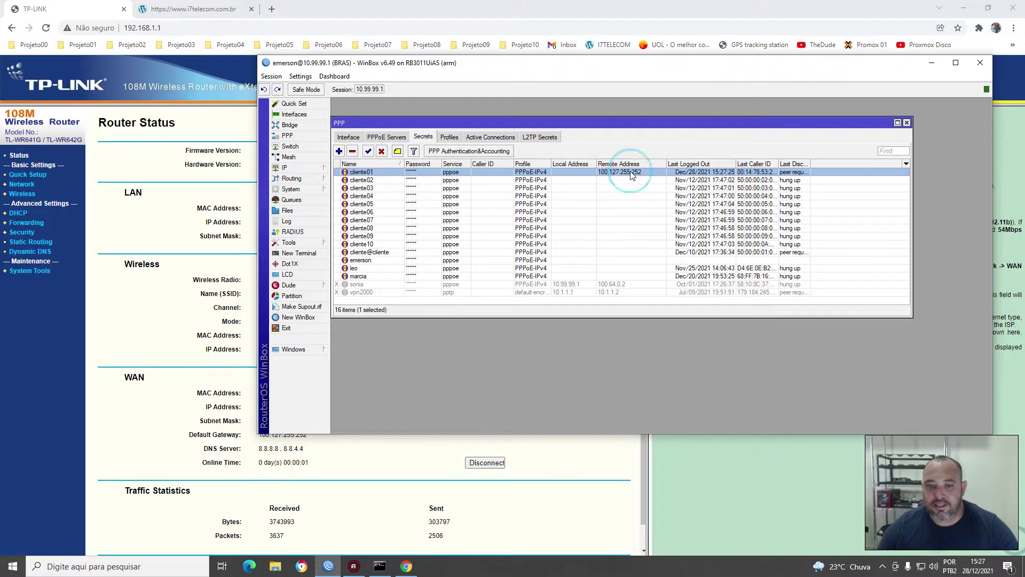
left_click_drag(484, 72, 565, 71)
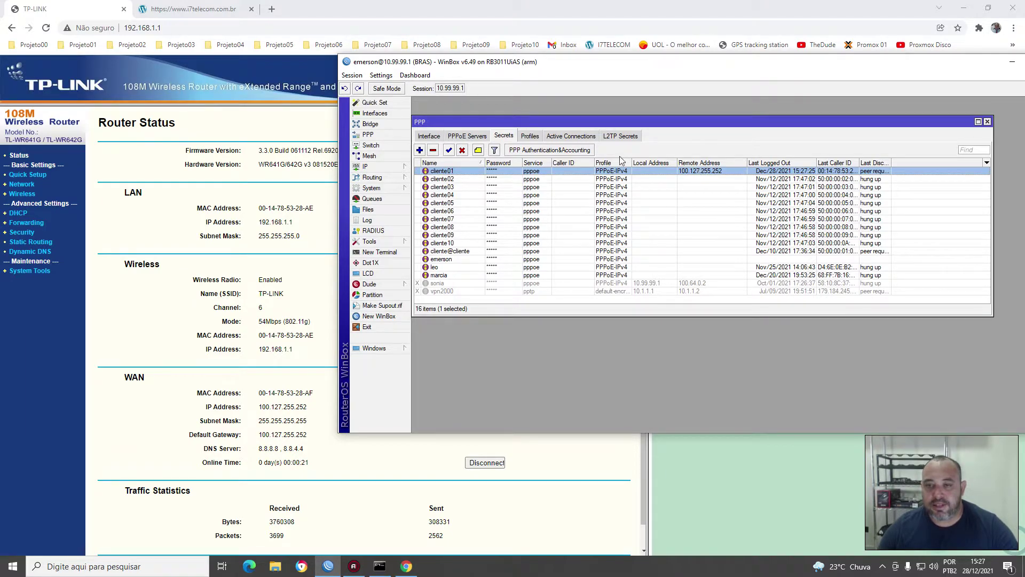
Ping cliente01's address from the details of its active connection, and close the ping and details windows
left_click(575, 136)
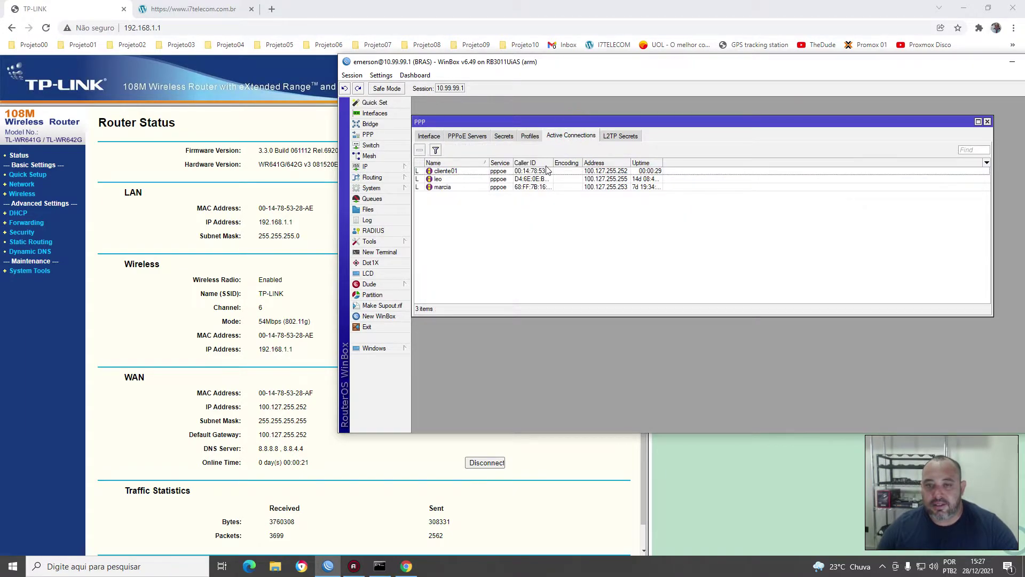
double_click(613, 171)
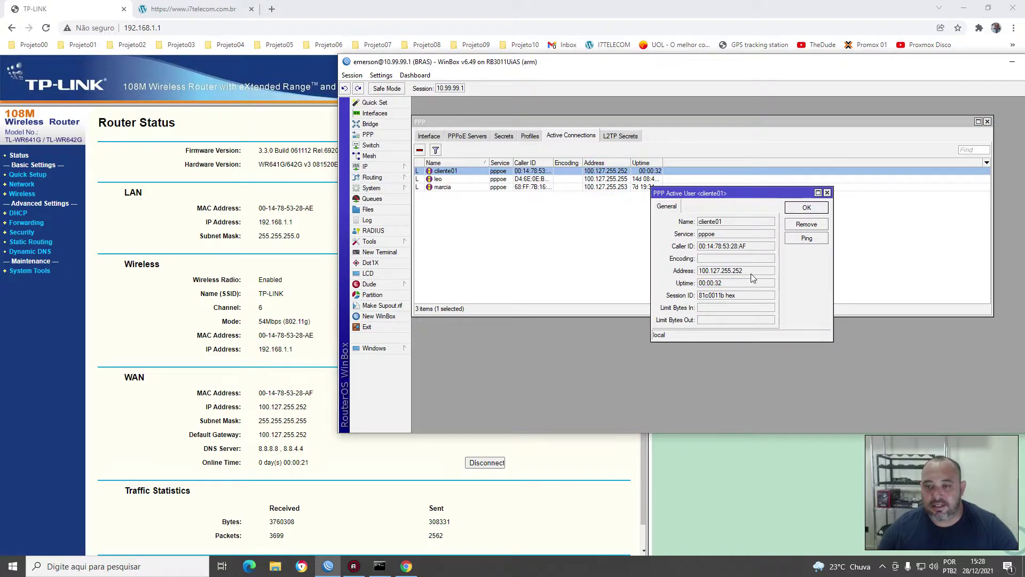
left_click_drag(752, 271, 697, 270)
left_click(822, 241)
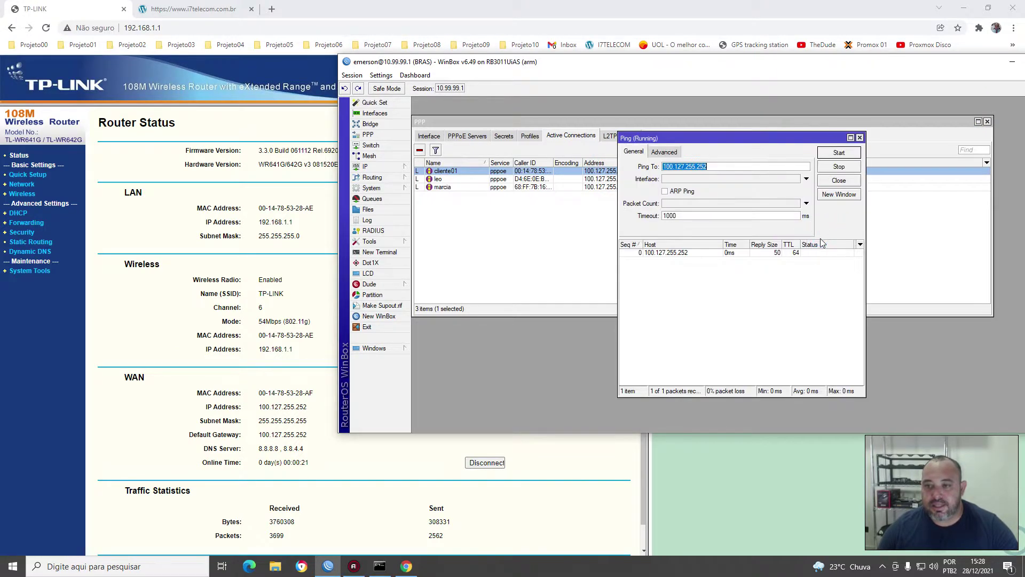
left_click(859, 138)
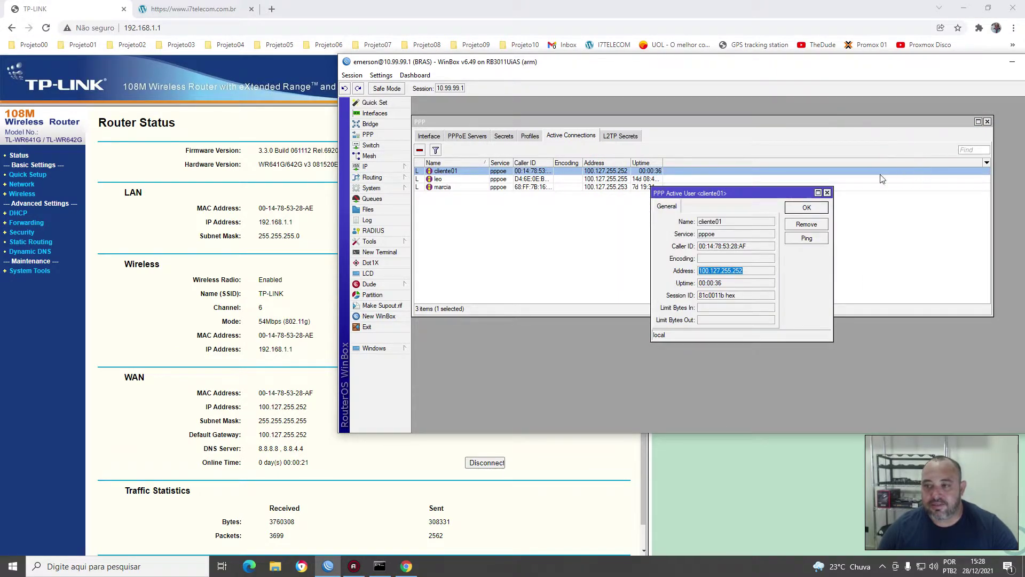
left_click(826, 192)
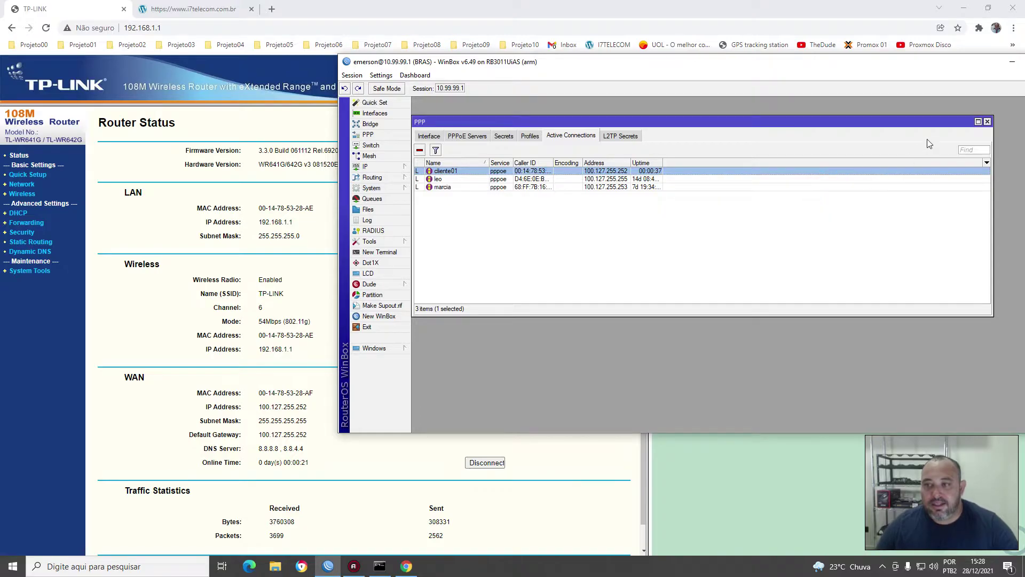
Copy the address of cliente01's active connection again from its details and close them
double_click(592, 173)
left_click_drag(750, 270, 687, 278)
right_click(716, 272)
left_click(721, 286)
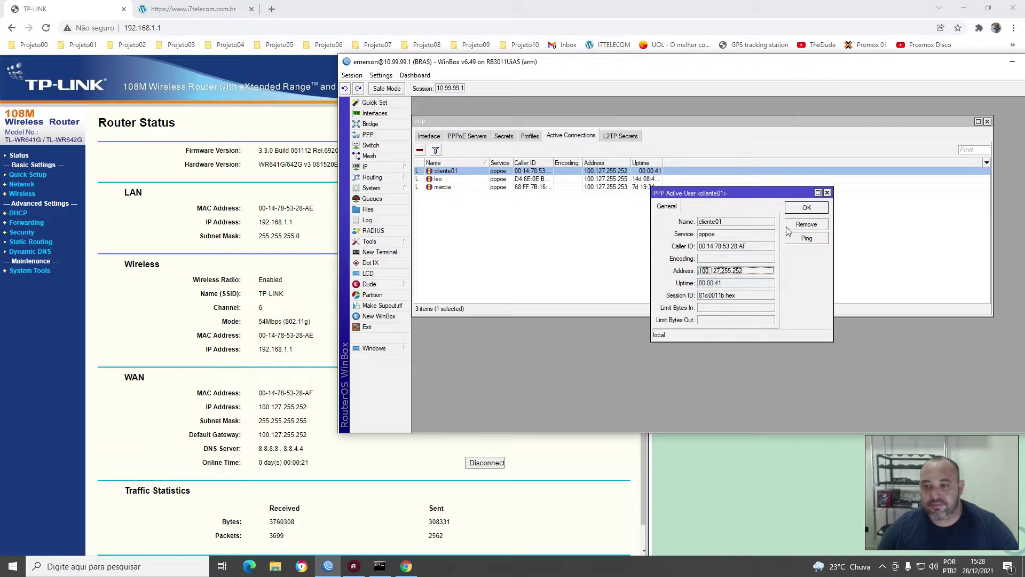
left_click(806, 208)
Start a new firewall NAT rule with chain dstnat, protocol 6 (tcp) and destination port 3389
left_click(369, 166)
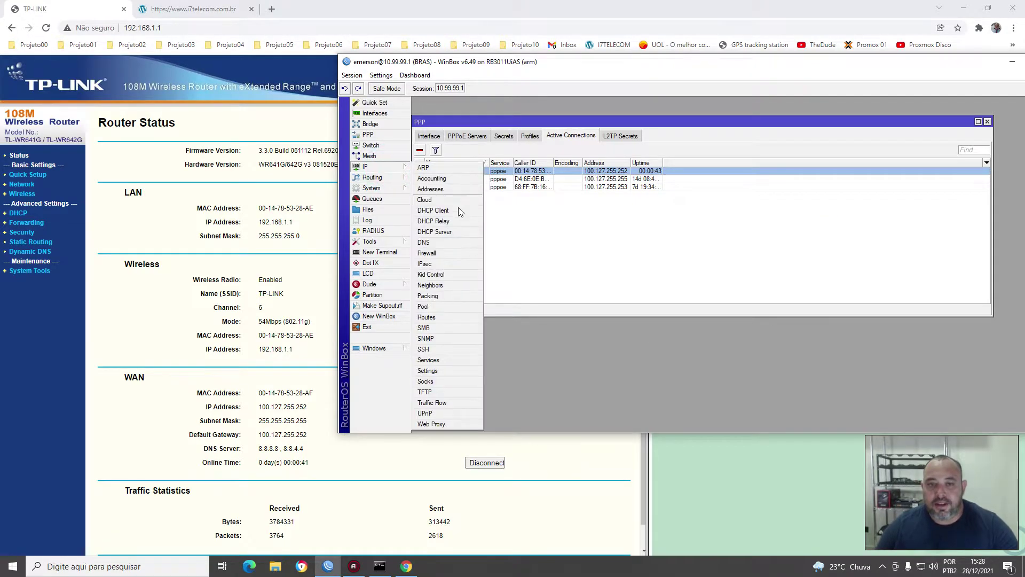
left_click(430, 253)
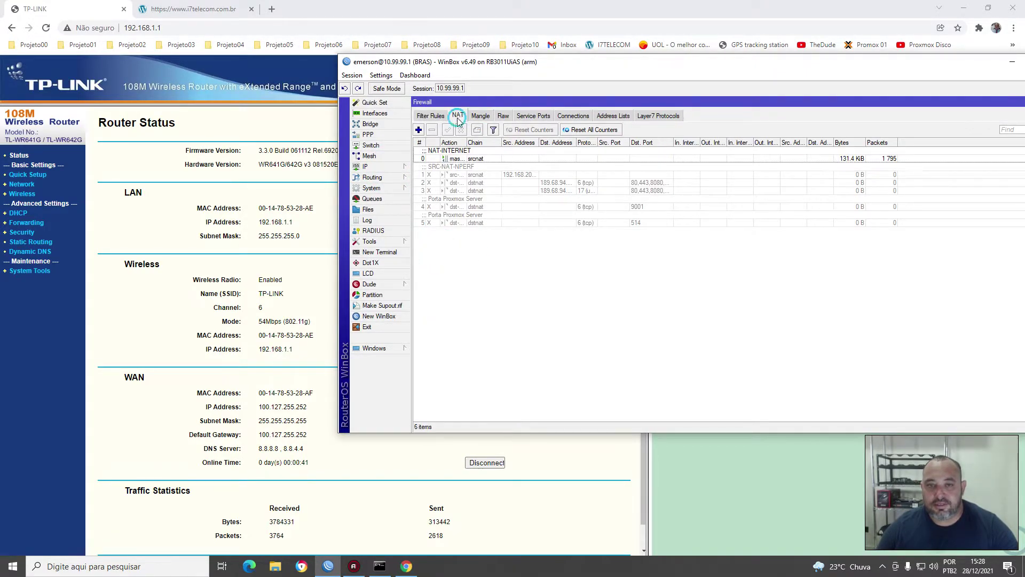
left_click(417, 129)
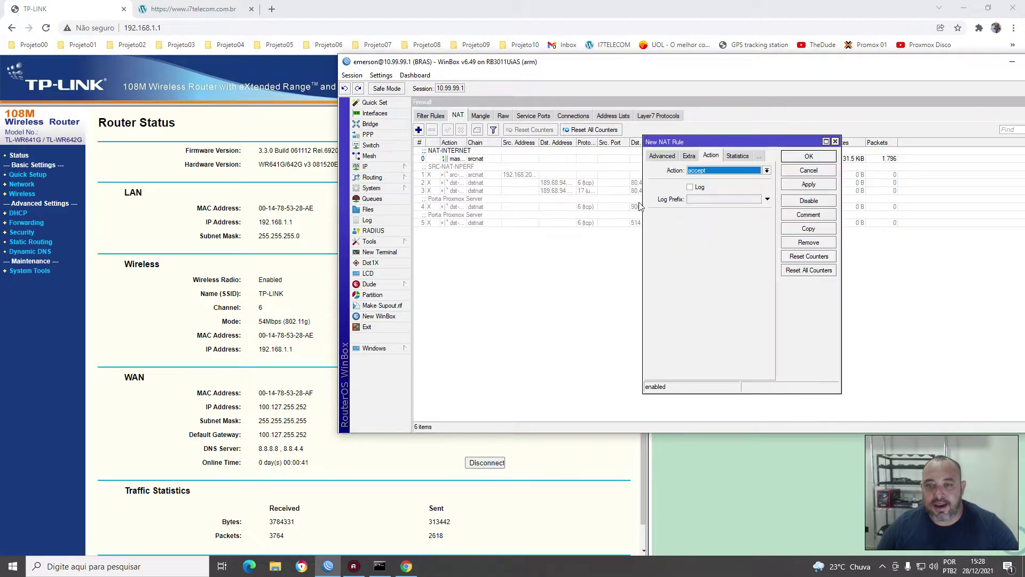
left_click(652, 160)
left_click(766, 169)
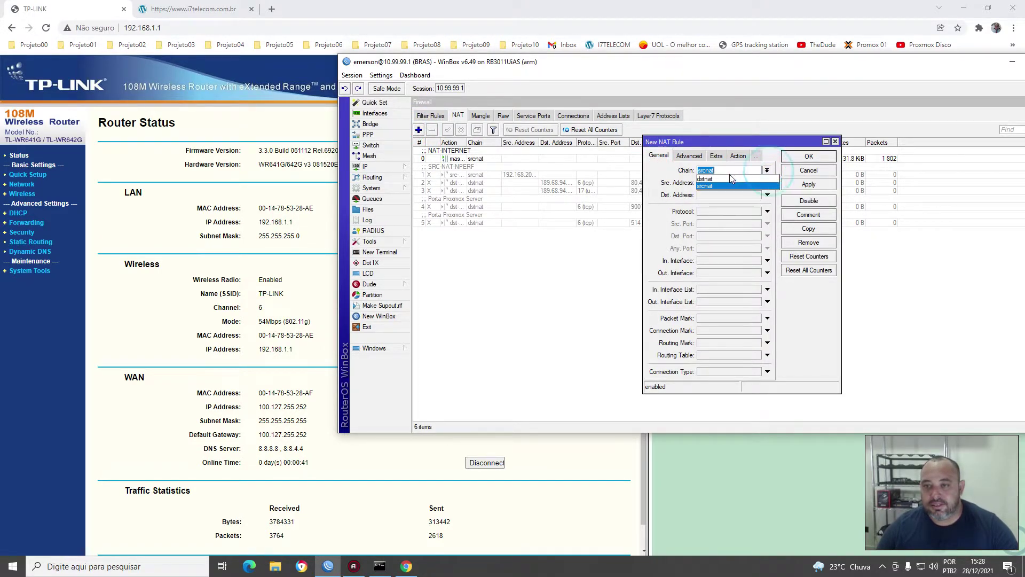
left_click(713, 179)
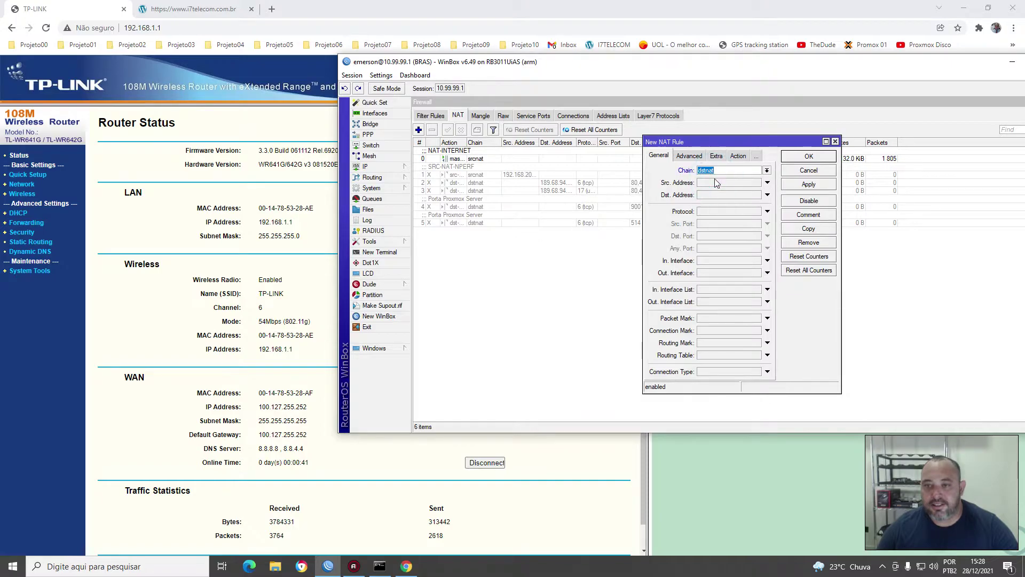
left_click(702, 212)
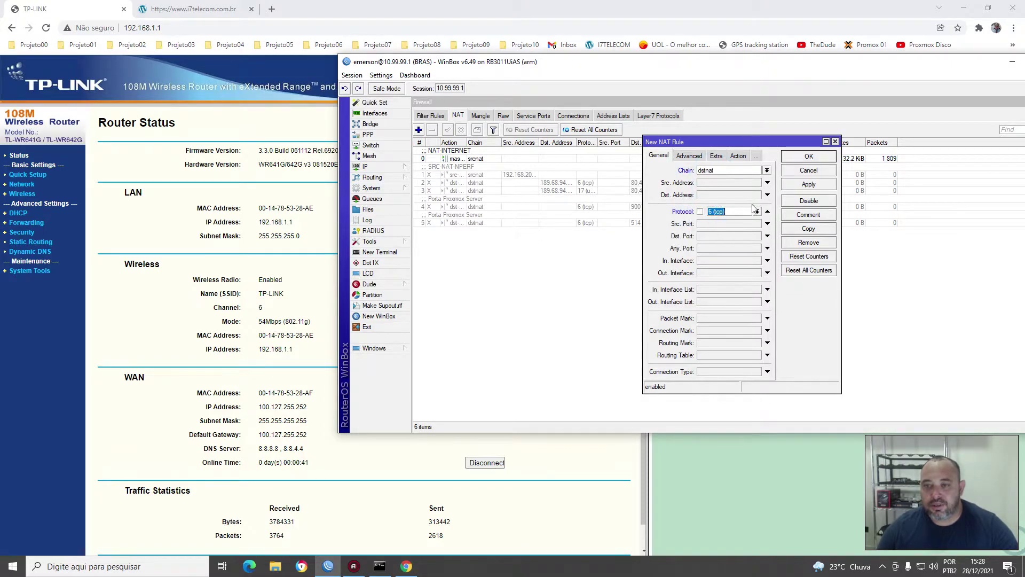
left_click(713, 236)
type("3389")
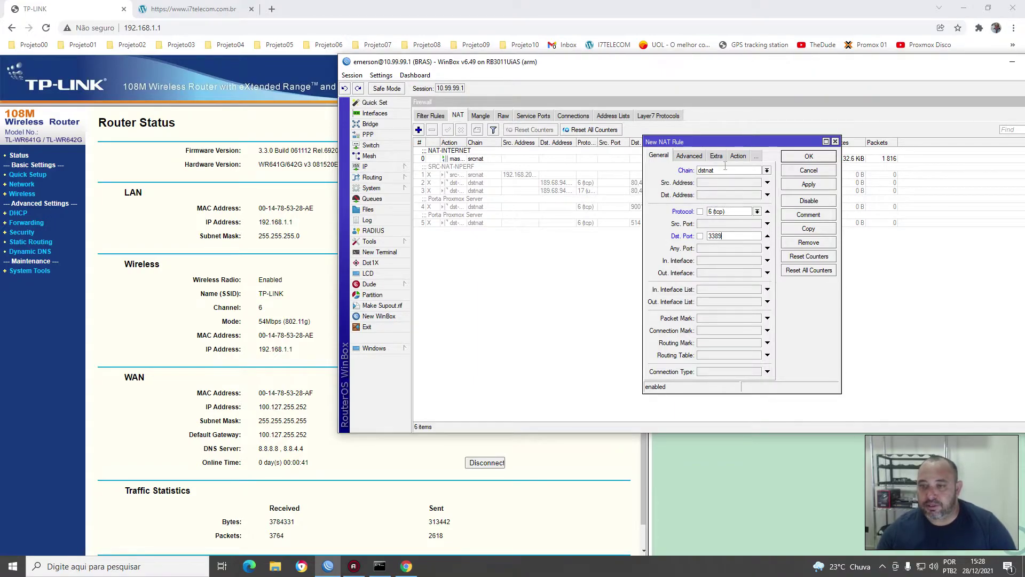
Set the NAT rule's action to dst-nat towards address 100.127.255.252 and port 3389, and save the rule
left_click(739, 157)
left_click(704, 171)
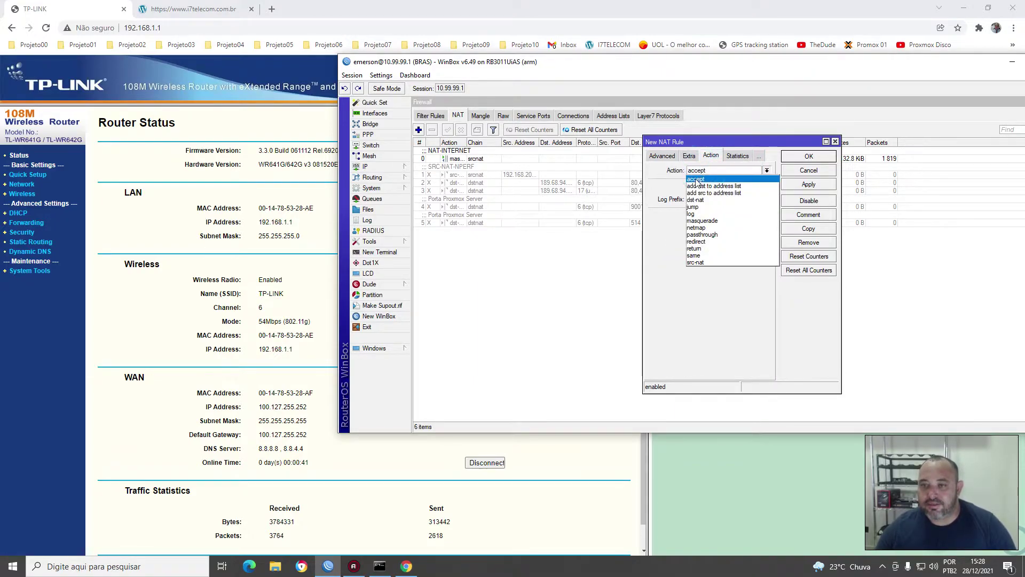
left_click(695, 200)
left_click(726, 216)
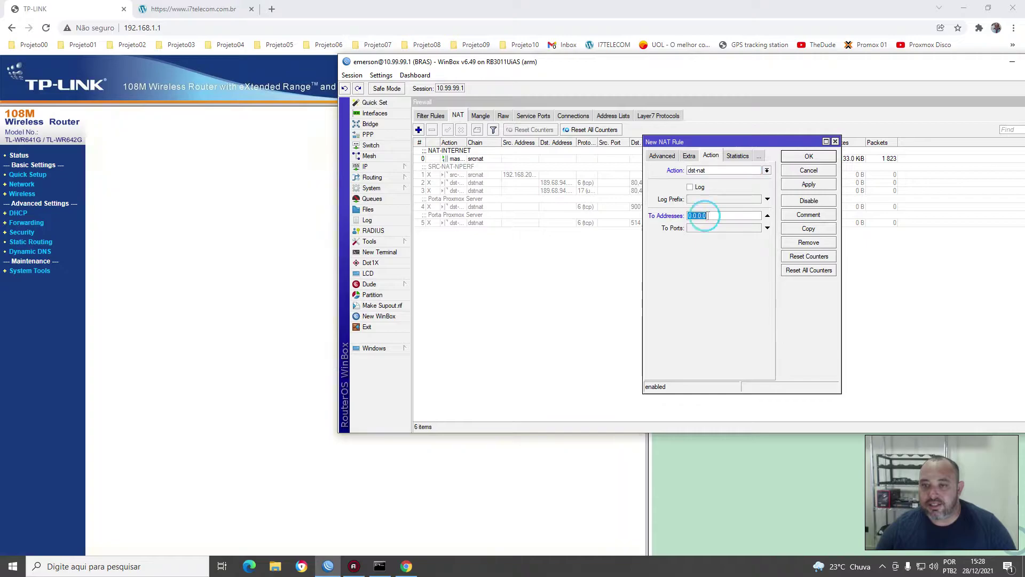
key("ctrl+v")
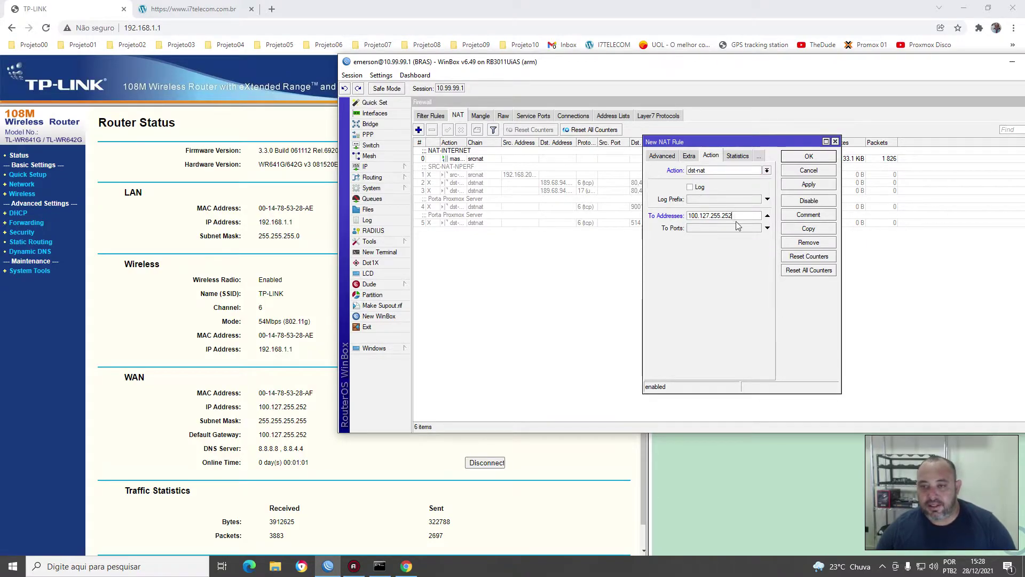
left_click_drag(732, 216, 686, 224)
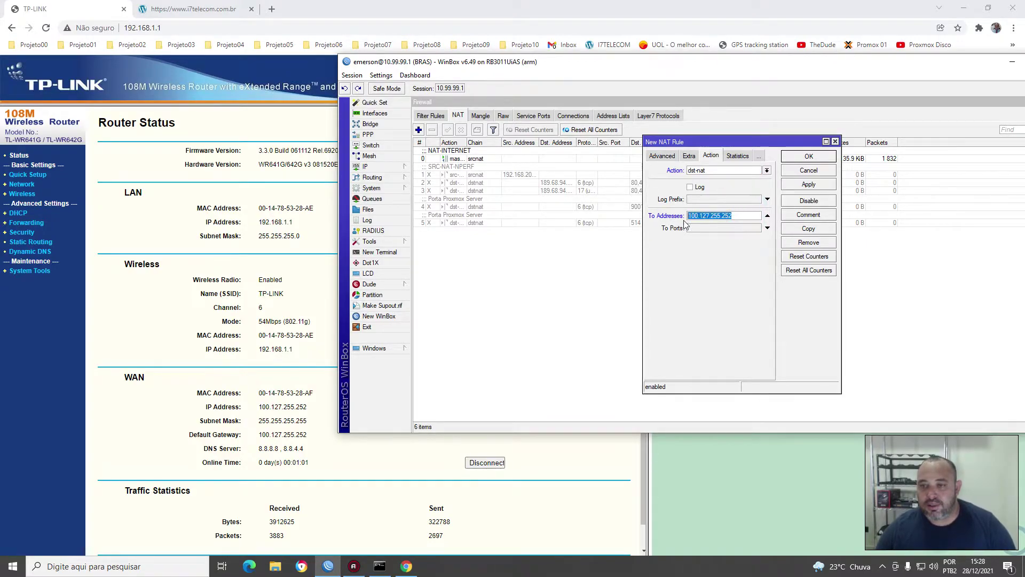
left_click(729, 227)
type("3389")
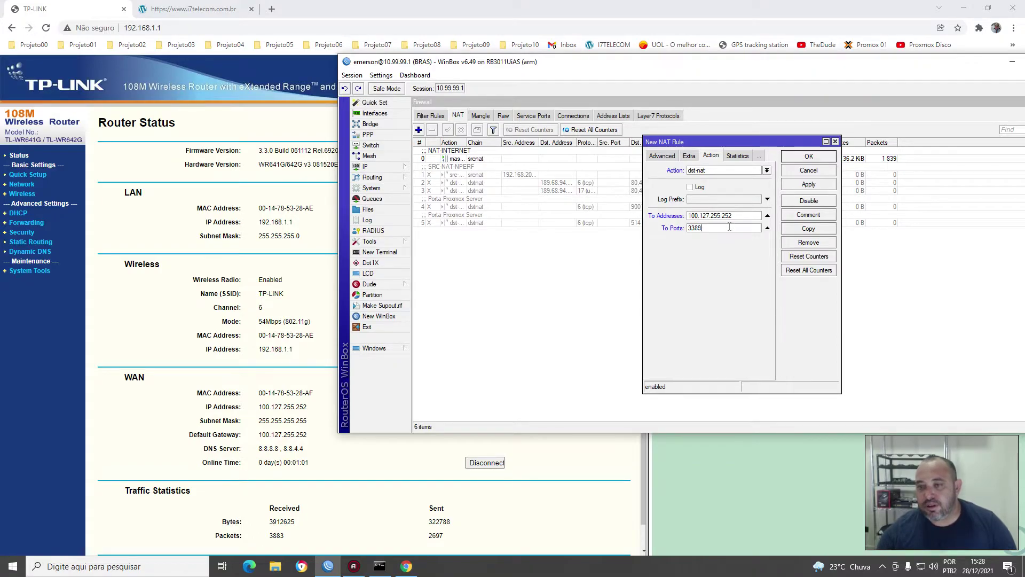
left_click(808, 156)
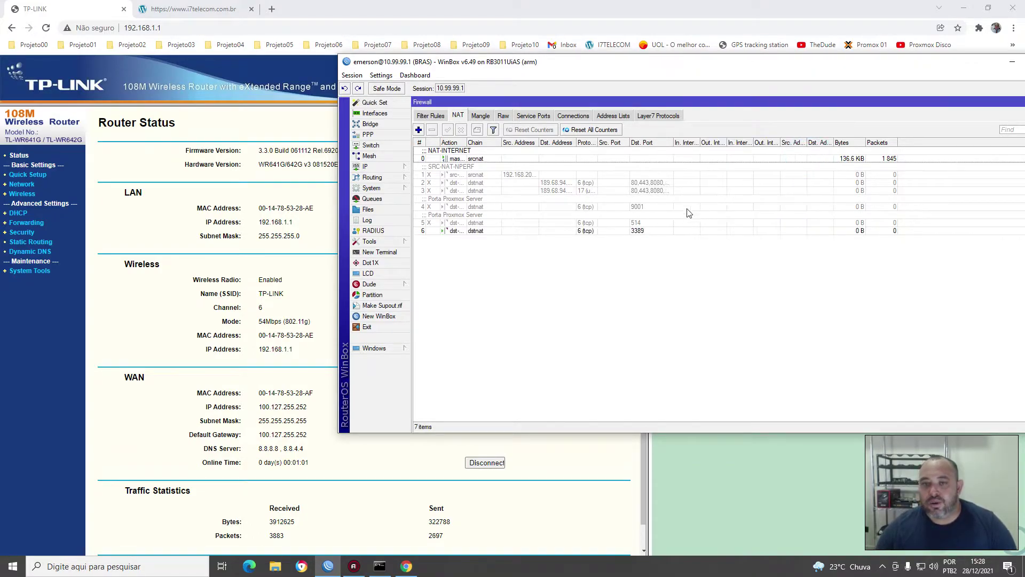
Compare the new NAT rule's target with the WAN IP address on the TP-LINK status page, and return to WinBox
left_click(489, 231)
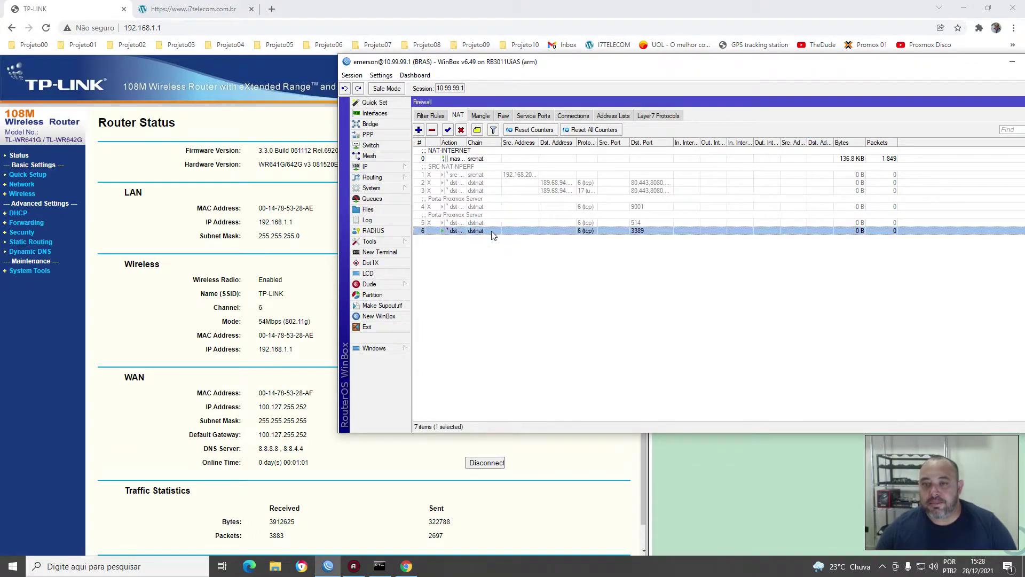
left_click(321, 416)
left_click_drag(460, 410, 522, 411)
left_click(518, 407)
left_click_drag(318, 407, 252, 411)
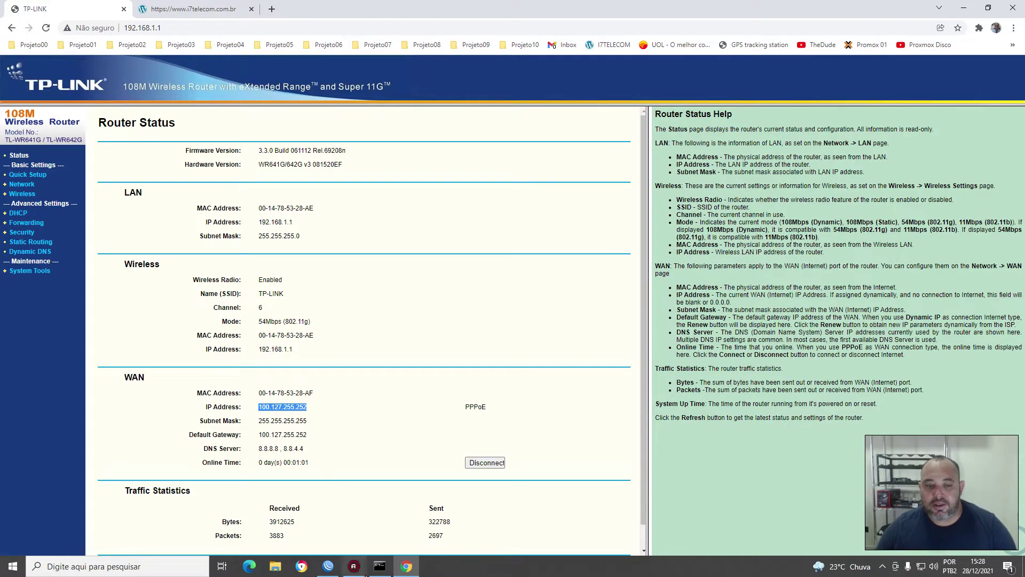
left_click(327, 566)
left_click(626, 288)
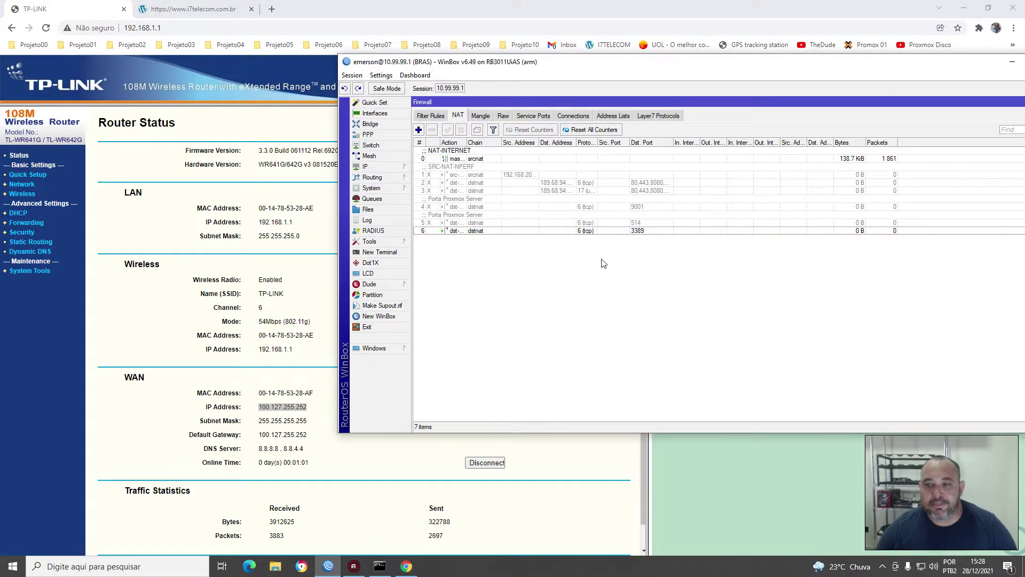
Review the port 3389 NAT rule, reposition the WinBox window and reopen the PPP active connections
left_click(483, 232)
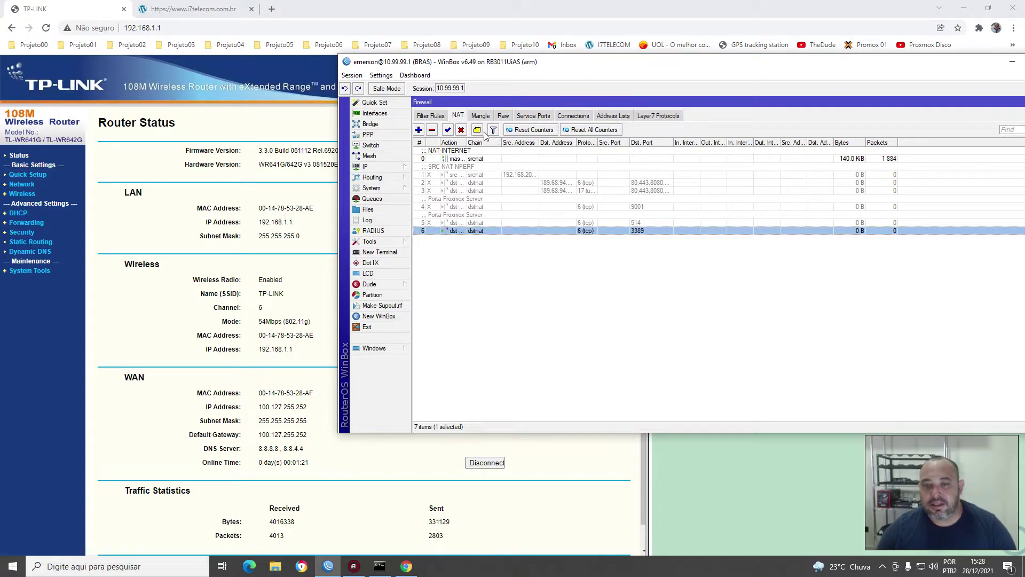
left_click_drag(776, 64, 720, 71)
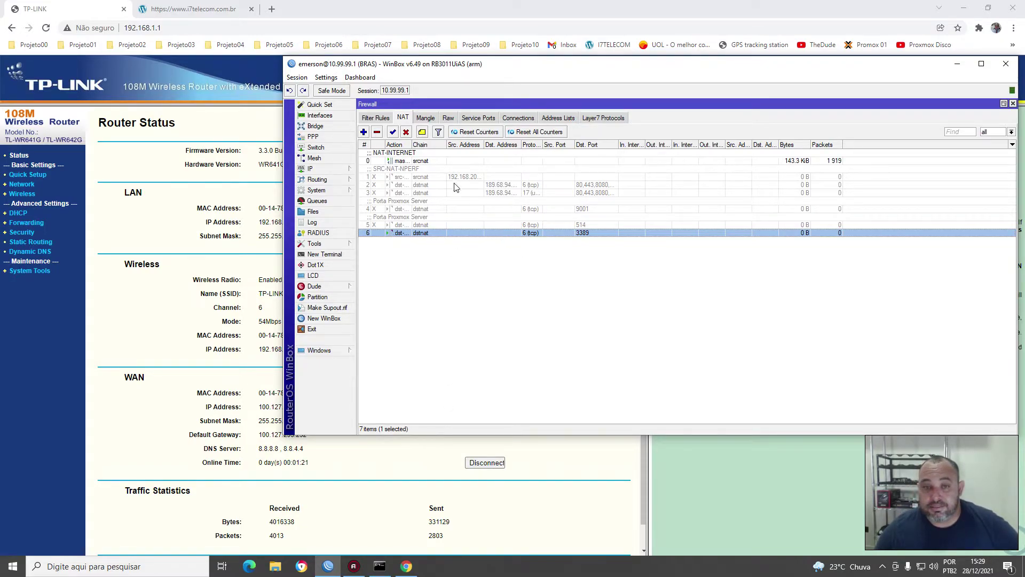
left_click(315, 138)
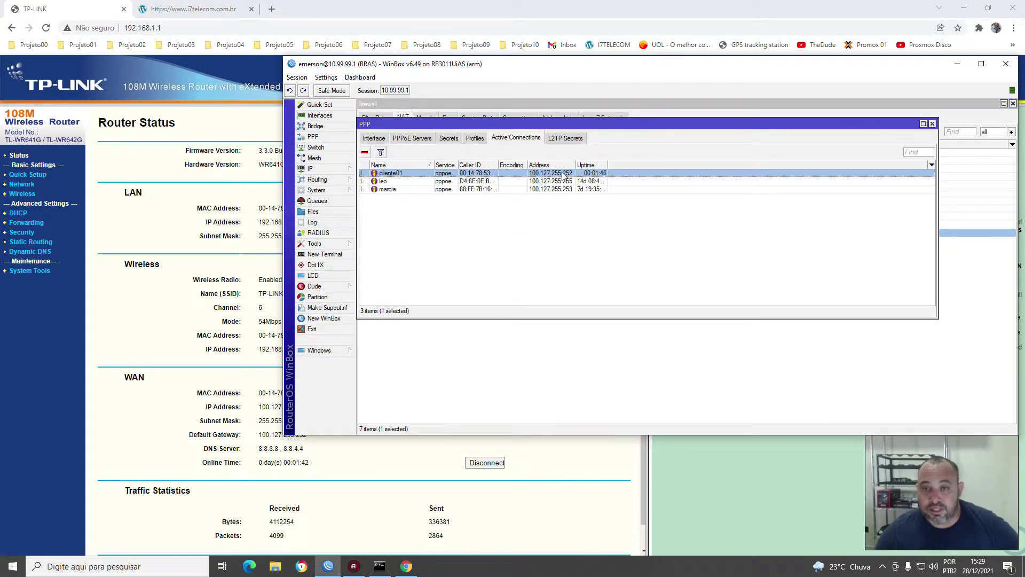
Examine cliente01's simple queues in the queue list, widening the name column to read them, and close the list
left_click(325, 202)
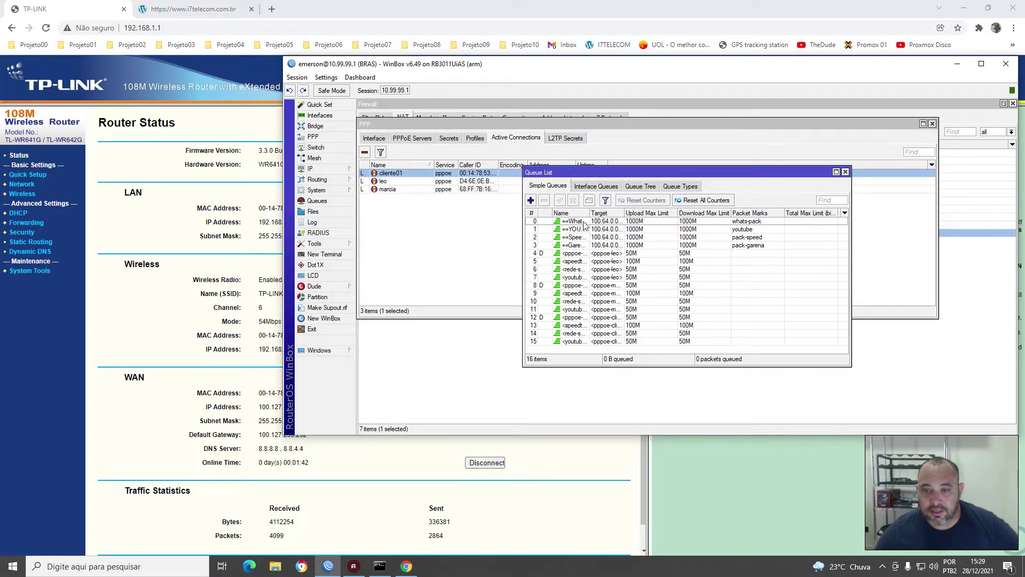
left_click_drag(589, 212, 634, 211)
scroll(620, 308, "down", 1)
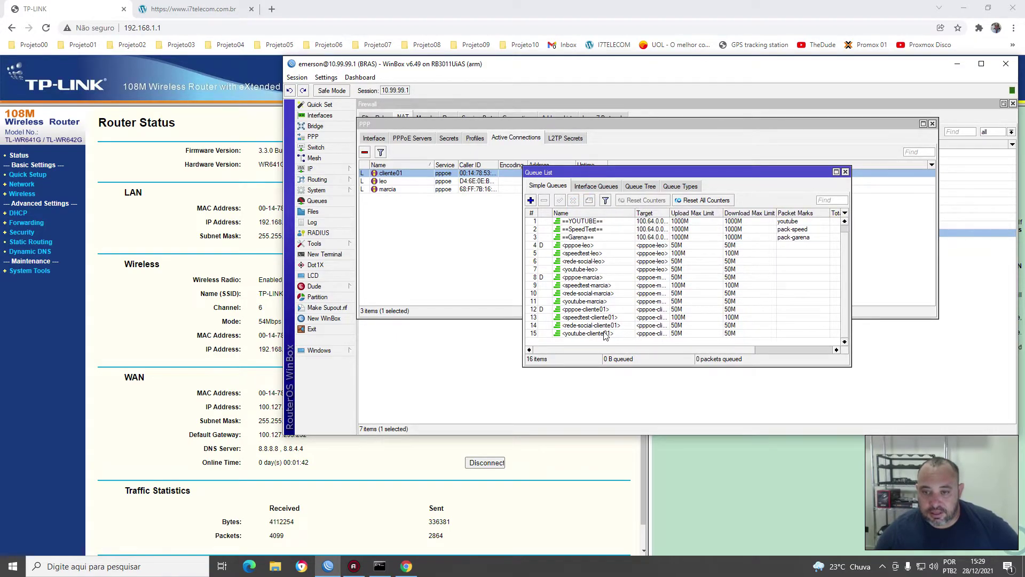
left_click_drag(605, 334, 598, 303)
left_click(606, 319)
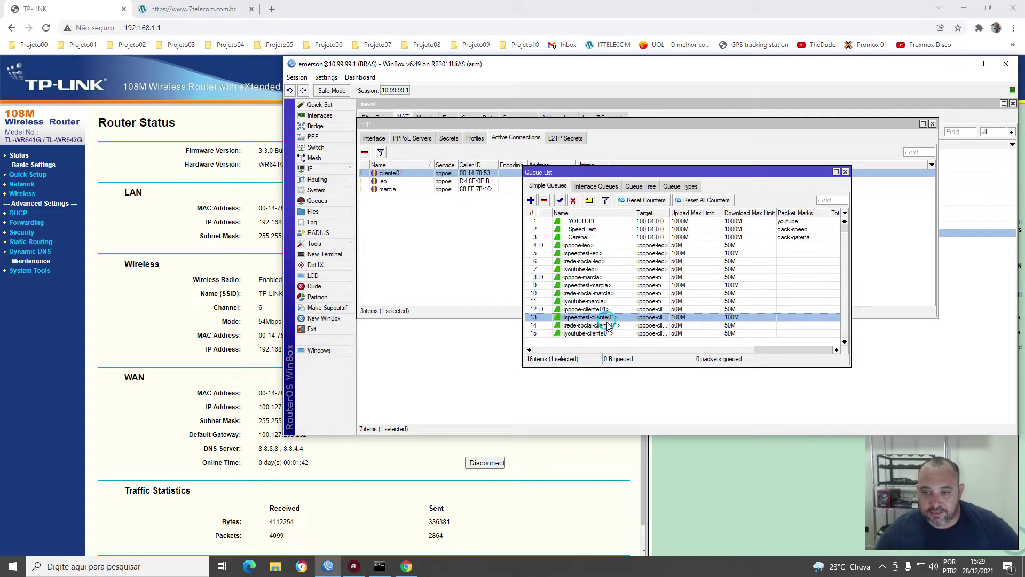
left_click(601, 334)
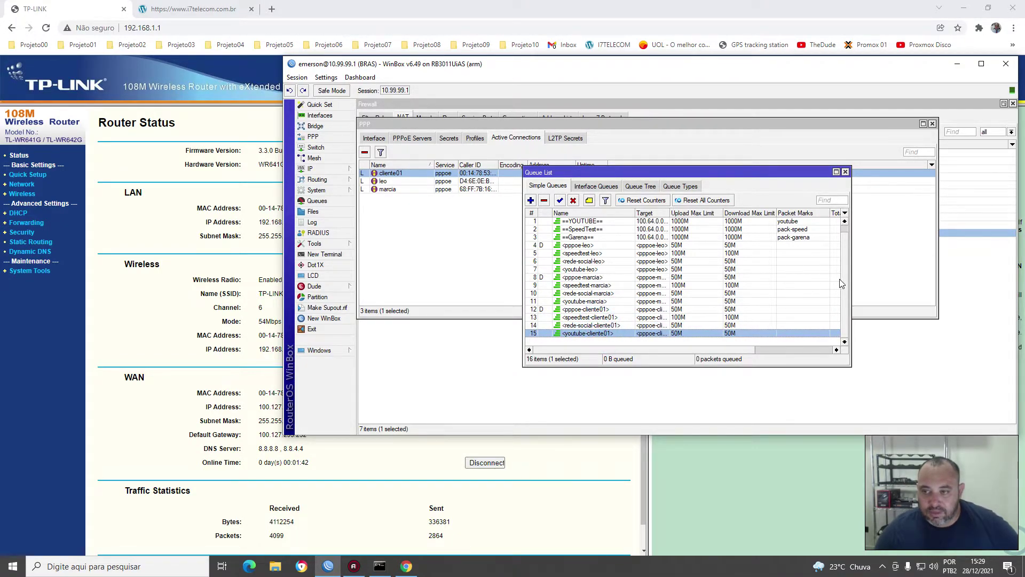
scroll(841, 280, "up", 1)
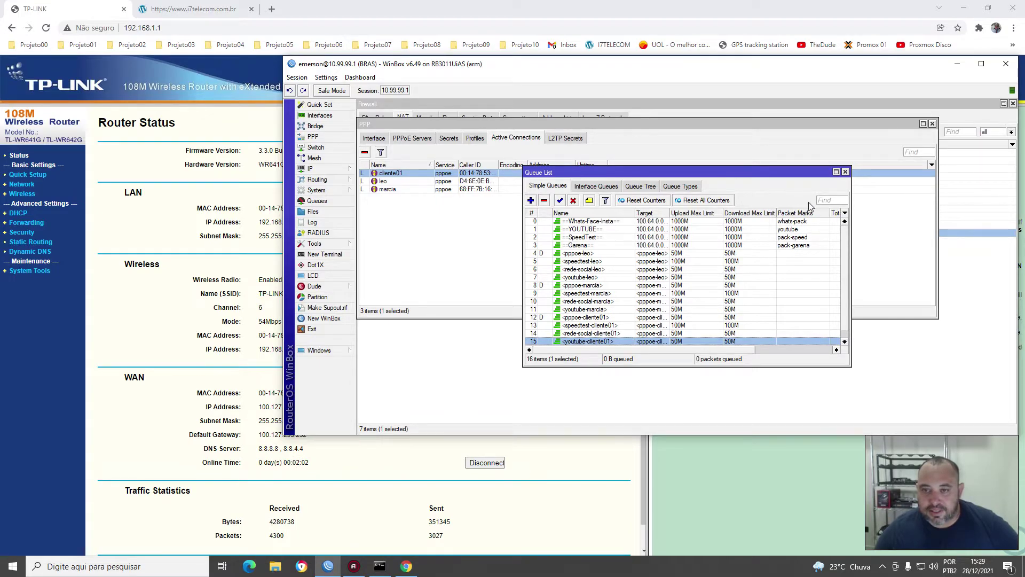
left_click(845, 172)
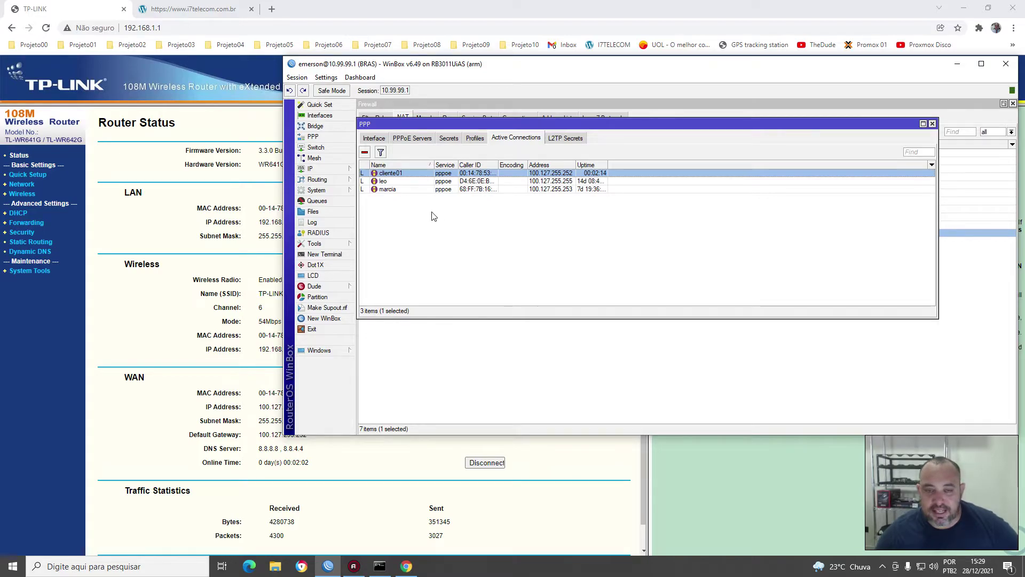
Close the PPP window, minimise WinBox and check the WAN IP address on the TP-LINK status page
left_click(933, 123)
left_click(560, 276)
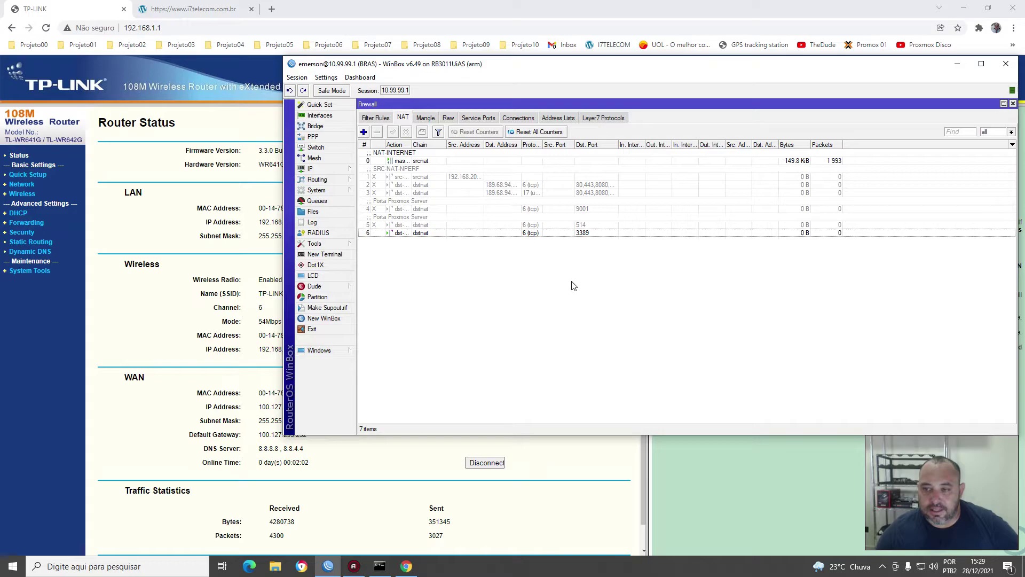
left_click_drag(567, 66, 460, 68)
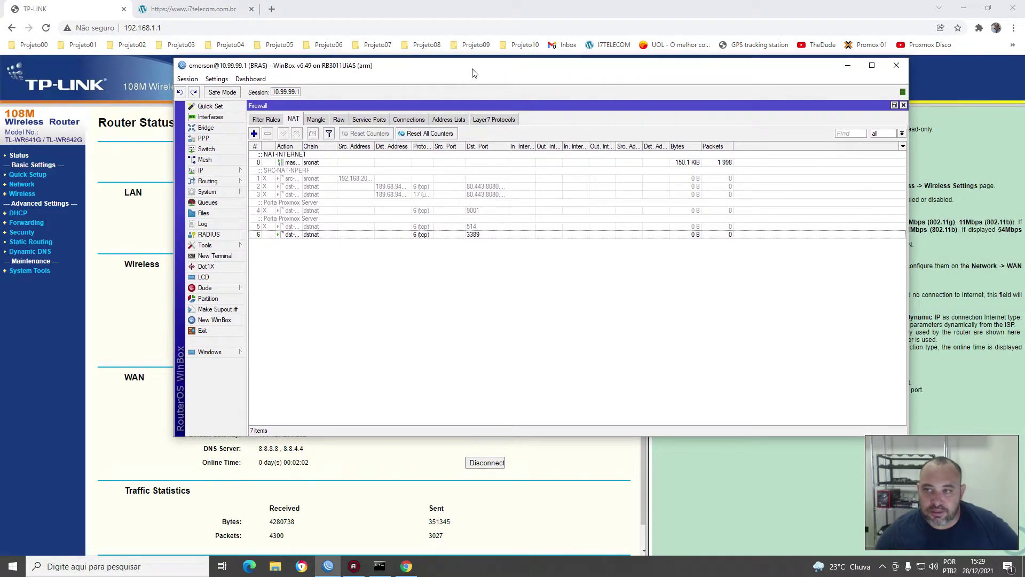
left_click(848, 65)
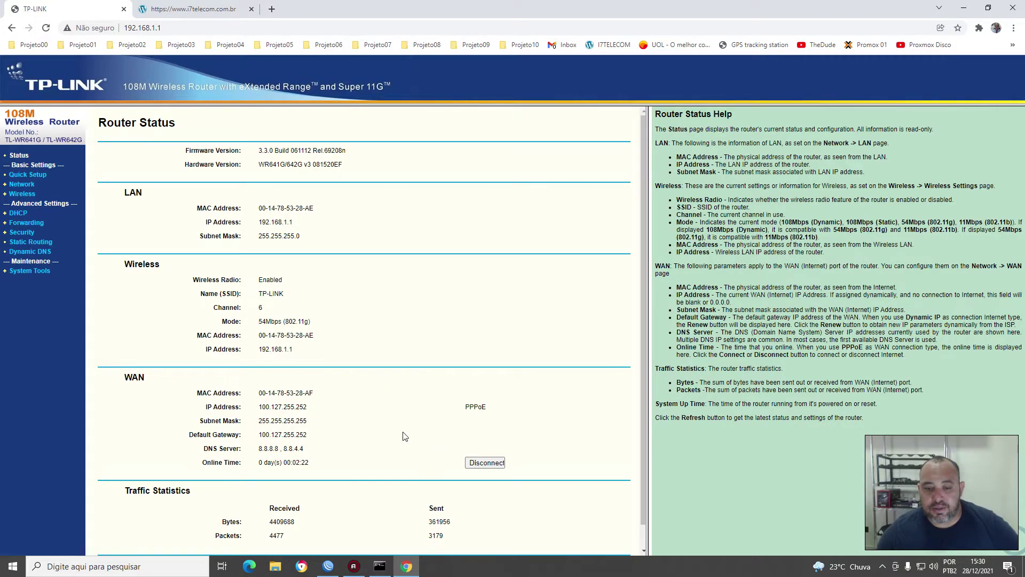
double_click(283, 407)
left_click(374, 416)
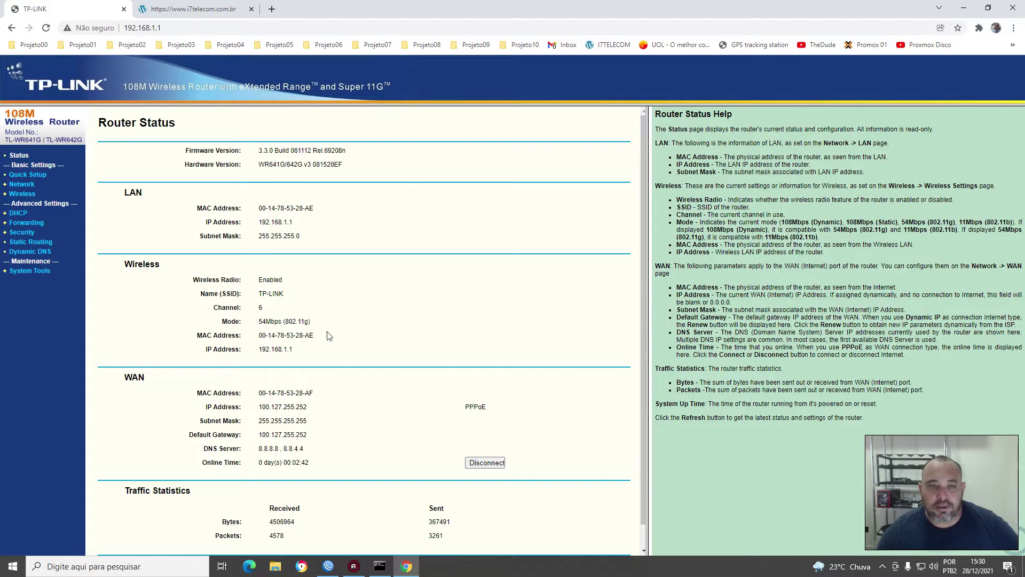
Open the TP-LINK router's DMZ settings under Forwarding and check the DMZ status and host IP address
left_click(26, 223)
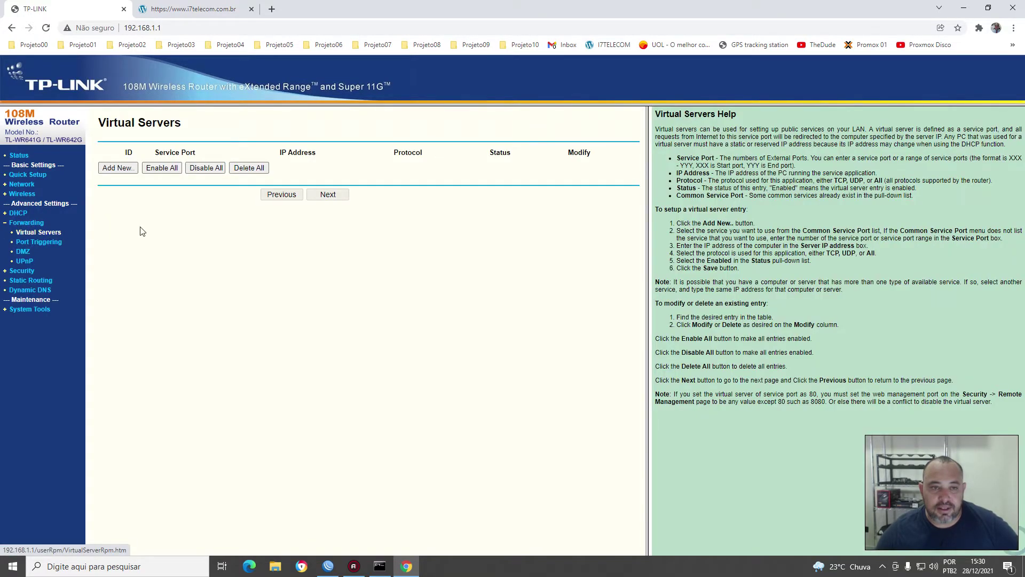
left_click(23, 251)
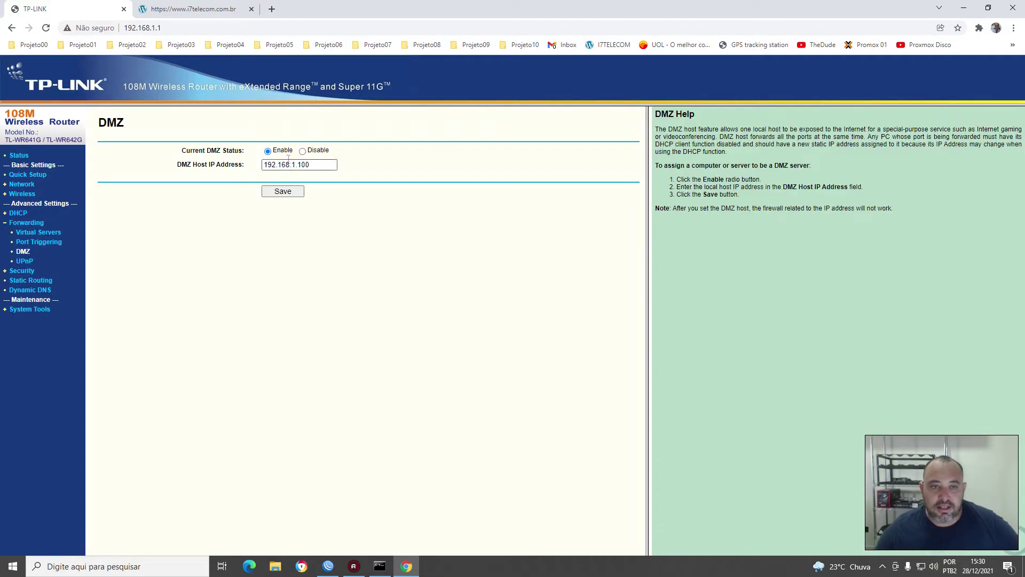
double_click(322, 164)
left_click(309, 164)
left_click_drag(309, 164, 263, 165)
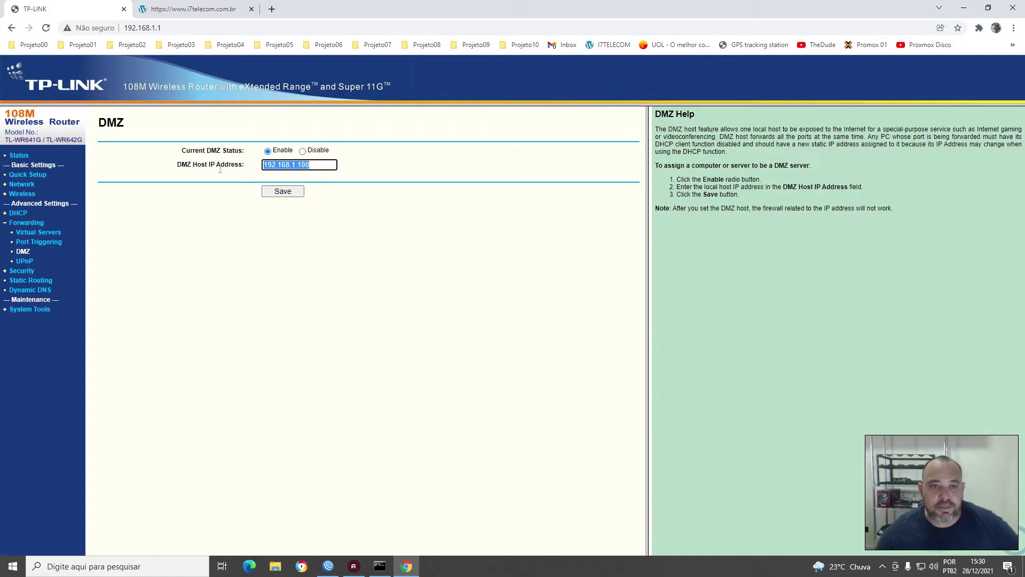
left_click(331, 221)
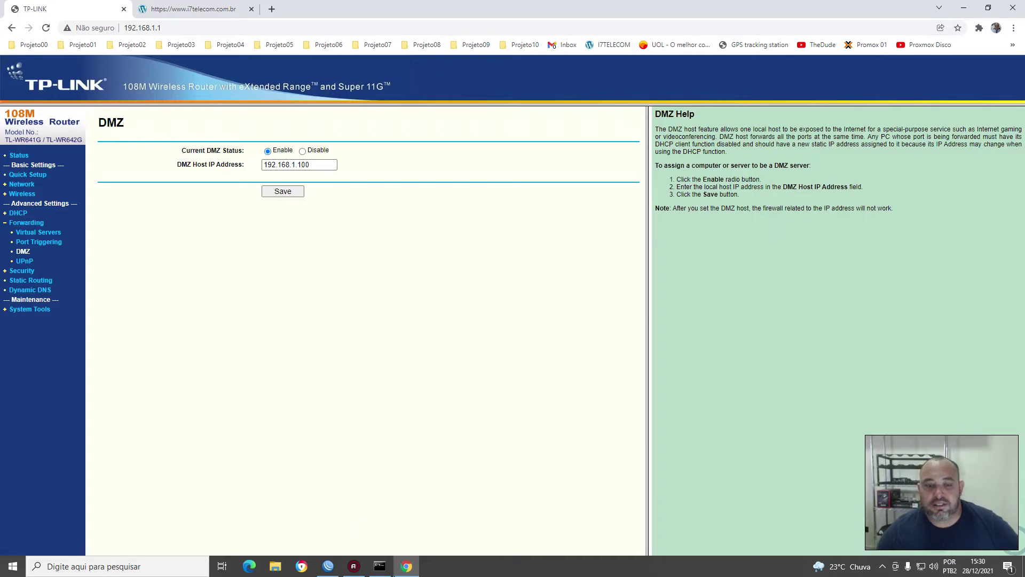
Run ipconfig in the Command Prompt and compare the Ethernet adapter's IPv4 address with the DMZ host address
key("alt+Tab")
left_click(577, 263)
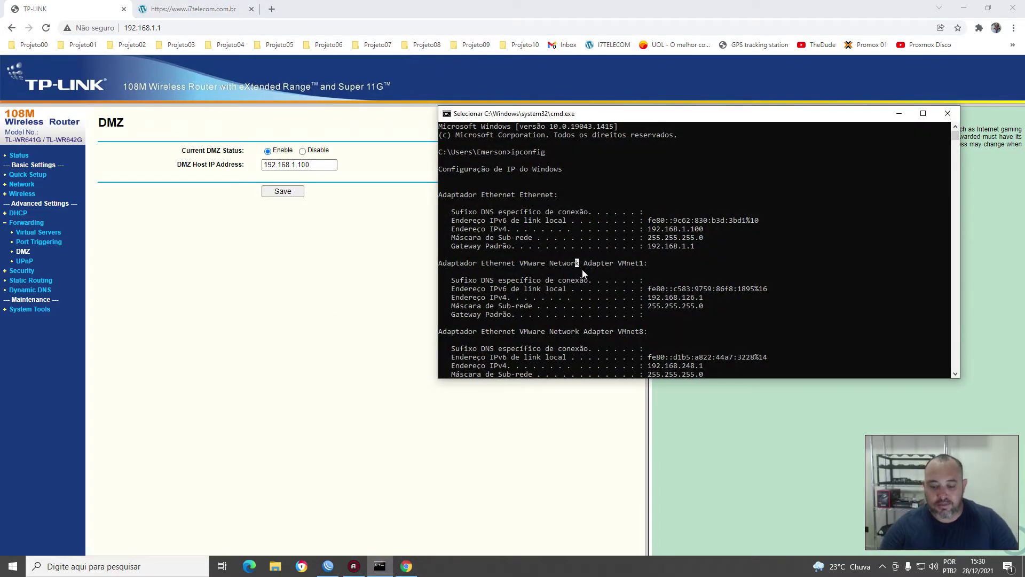
type("ipconfig")
key("Return")
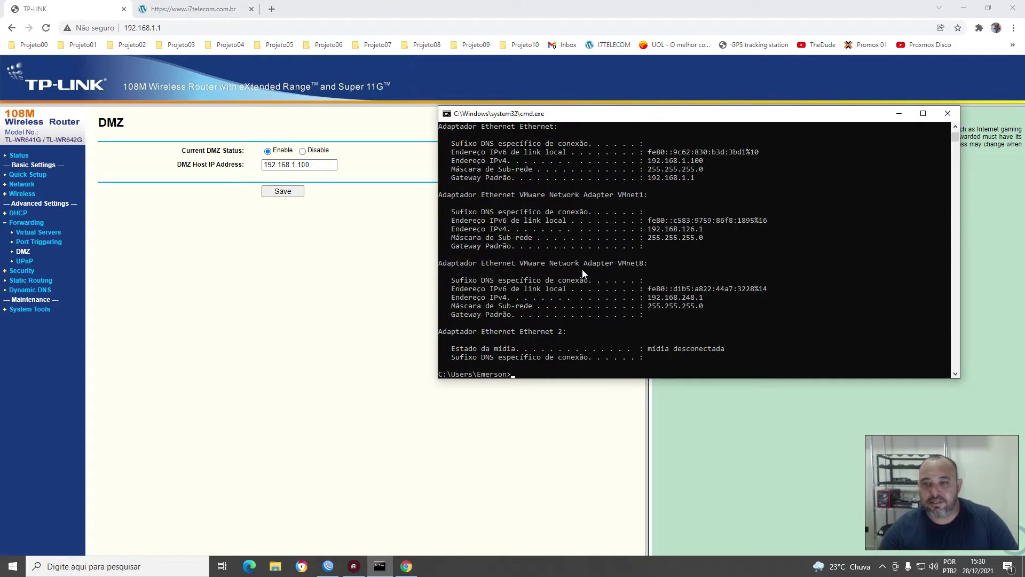
left_click_drag(644, 160, 705, 165)
left_click(735, 196)
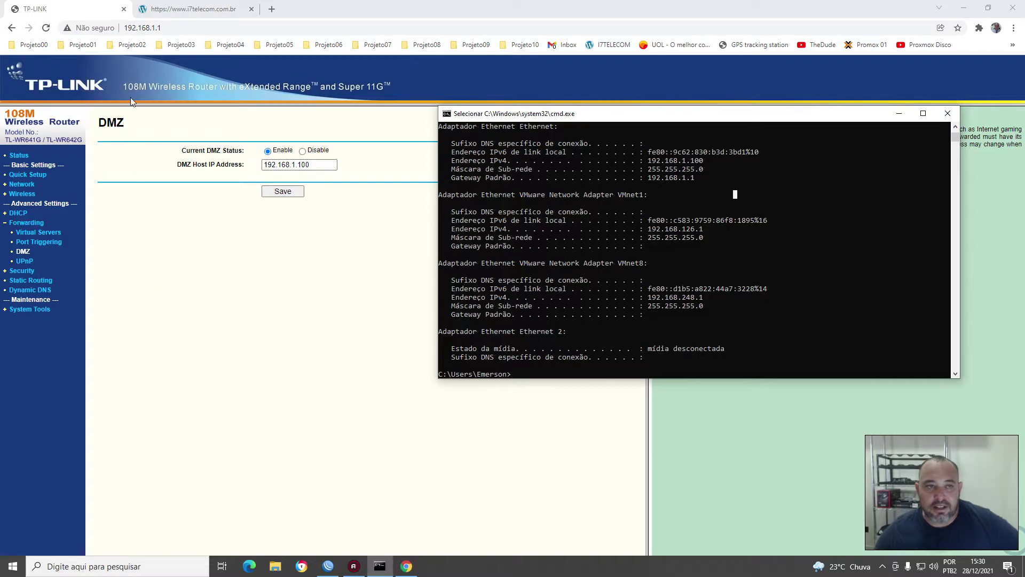
Switch to WinBox, review the port 3389 NAT rule's target address and port, and minimise WinBox and the Command Prompt
left_click(336, 566)
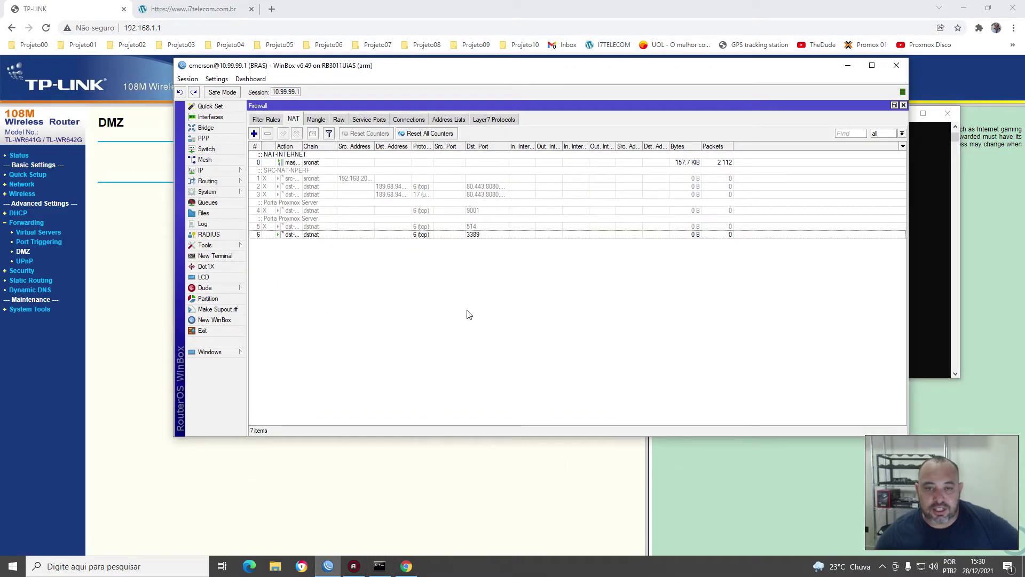
double_click(474, 236)
left_click_drag(567, 219, 518, 218)
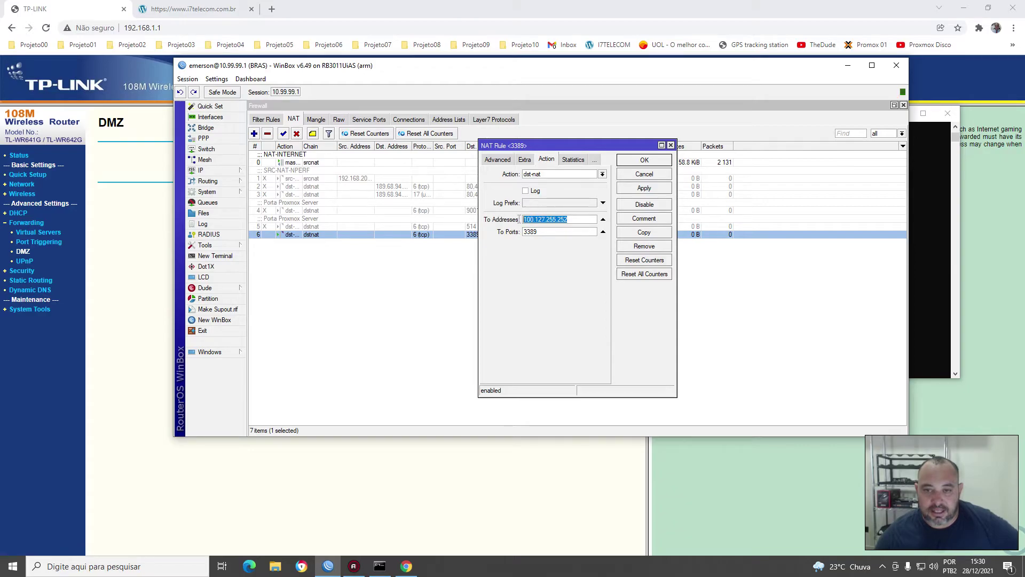
left_click(541, 232)
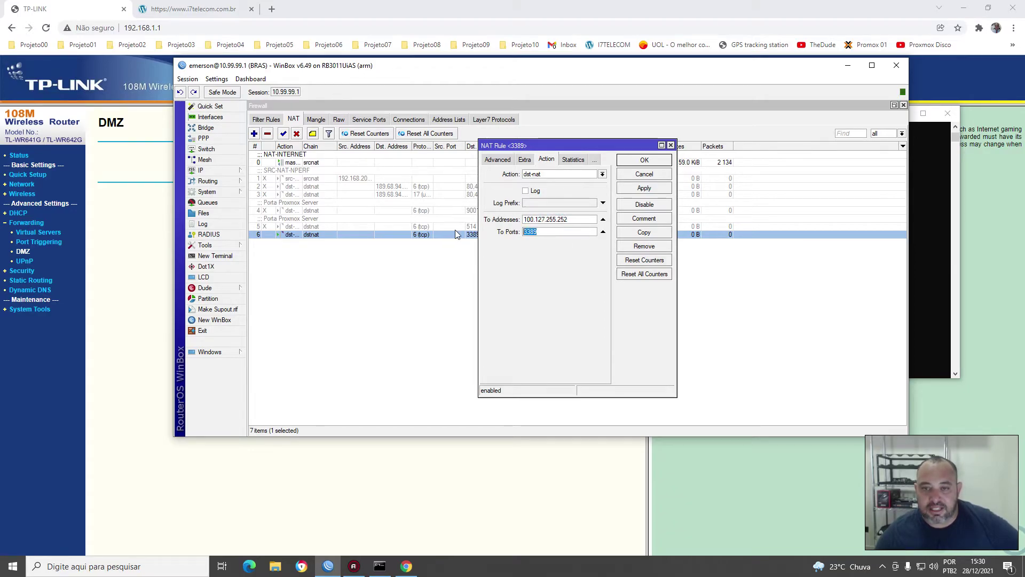
left_click(646, 162)
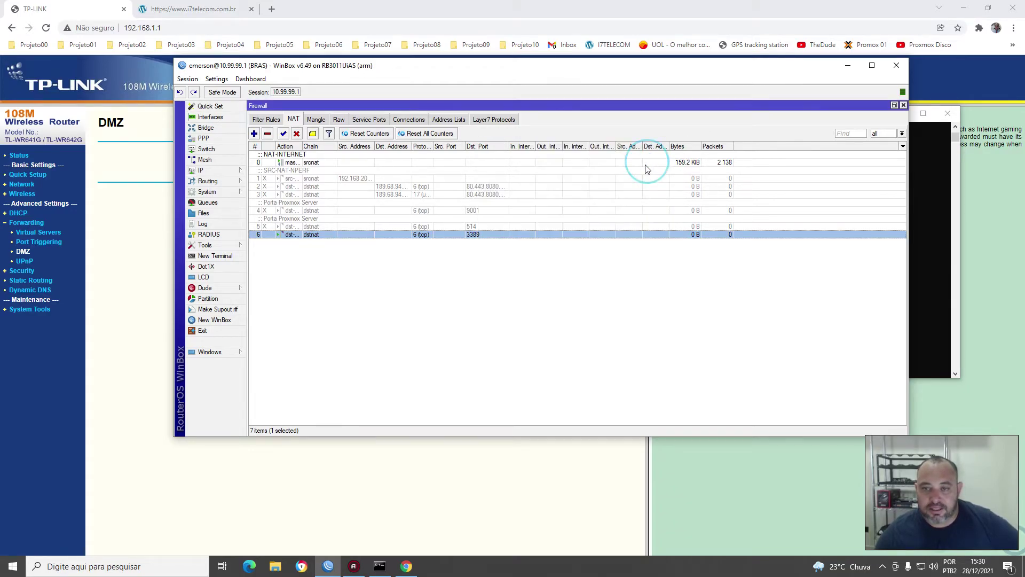
left_click(847, 65)
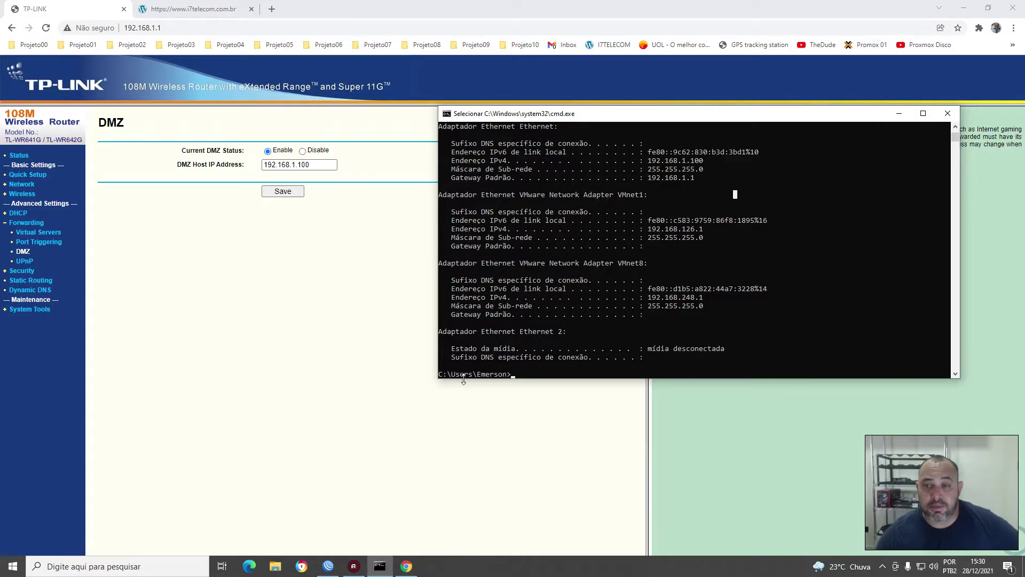
left_click(899, 113)
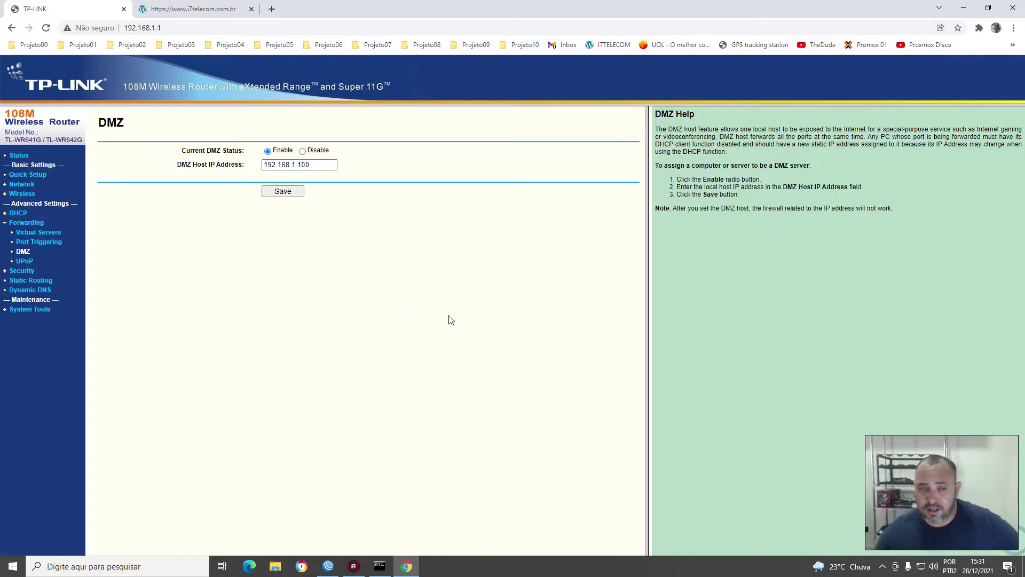
left_click(329, 567)
left_click(329, 567)
left_click(329, 567)
left_click(483, 315)
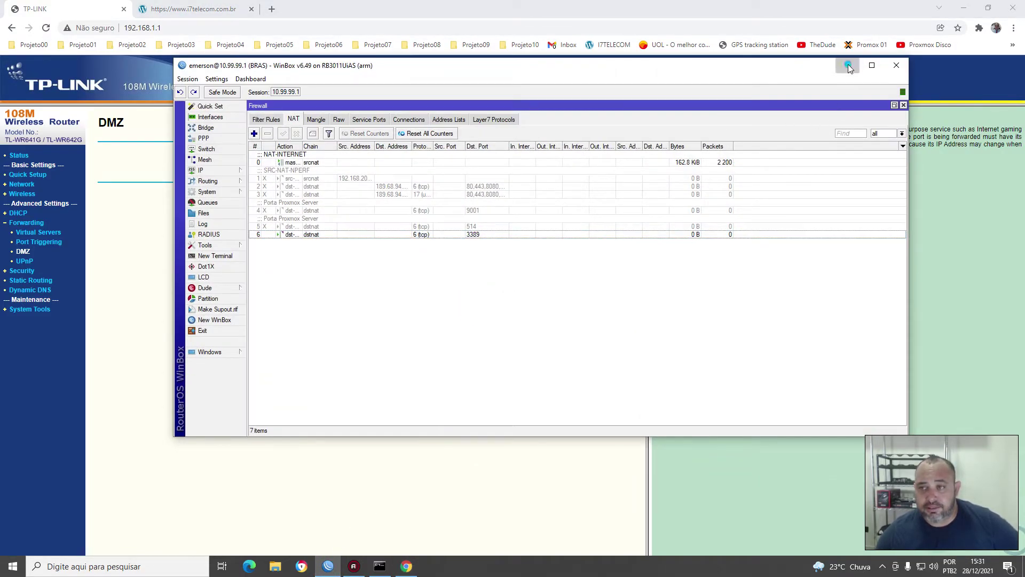
left_click(849, 66)
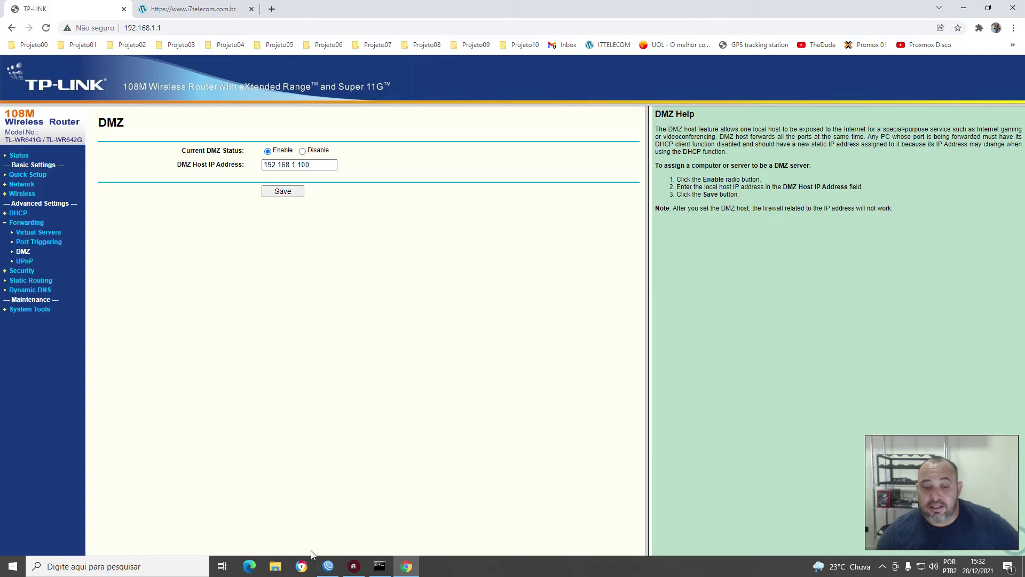
Switch to WinBox, delete the port 3389 dst-nat rule from the firewall NAT list and close WinBox
left_click(327, 566)
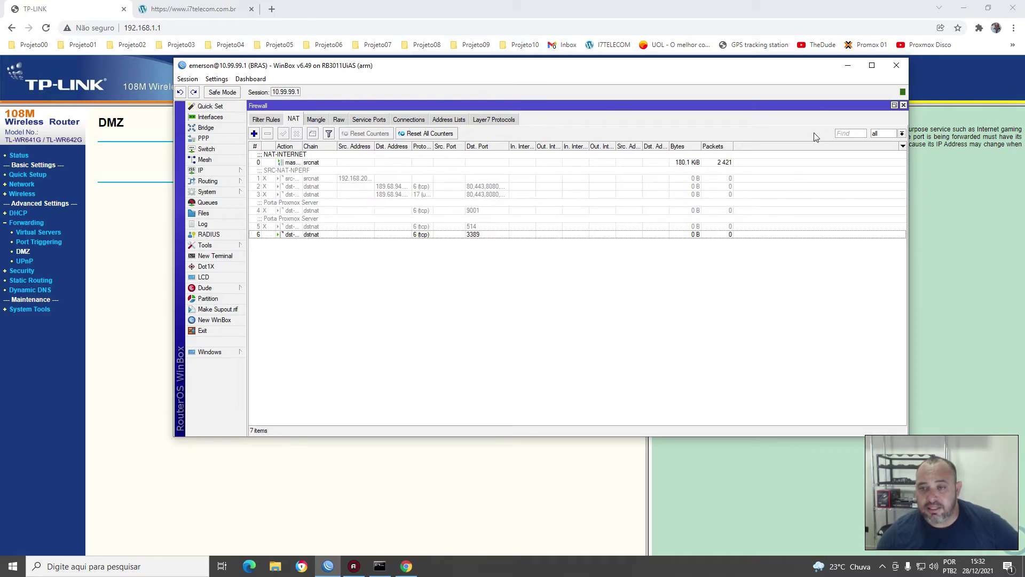
left_click(307, 237)
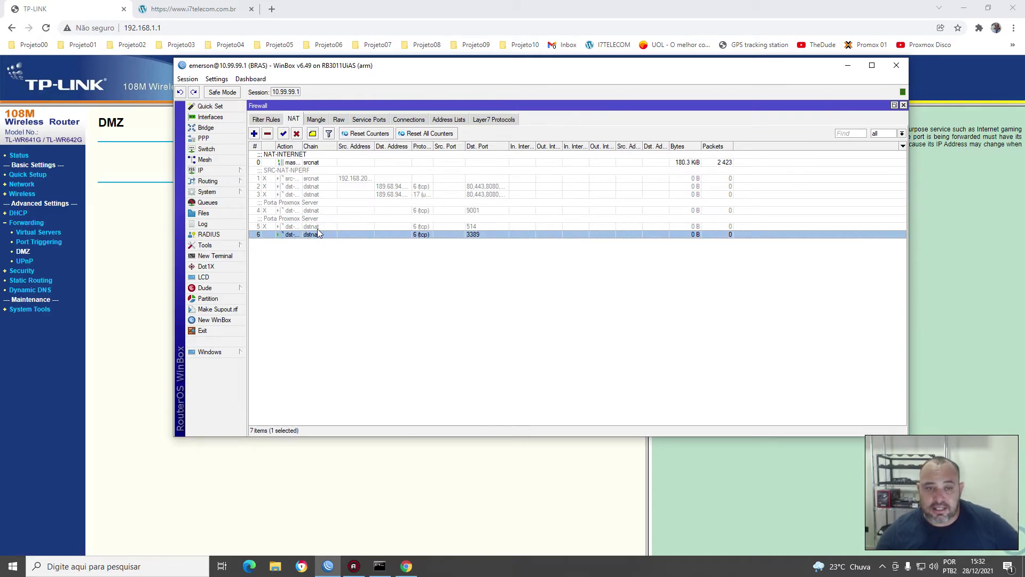
left_click(268, 134)
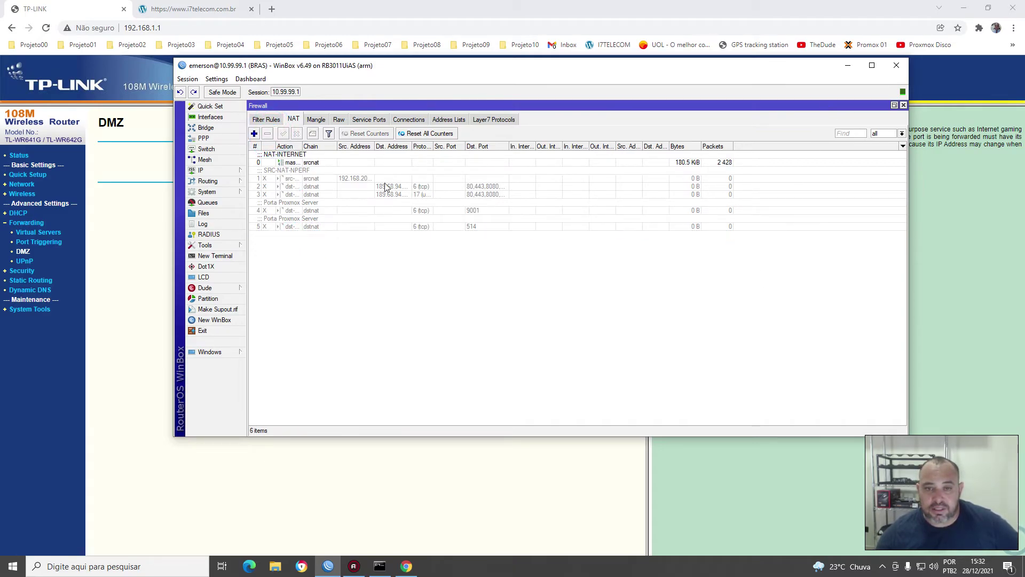
left_click(896, 65)
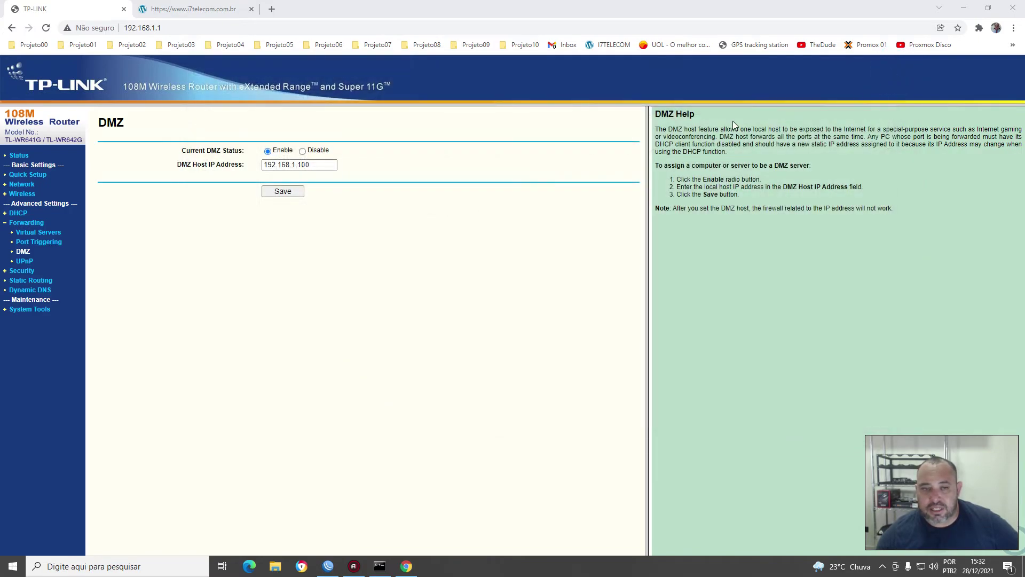
Return to the TP-LINK status page and check the PPPoE connection details in the WAN section
left_click(19, 156)
scroll(346, 430, "down", 1)
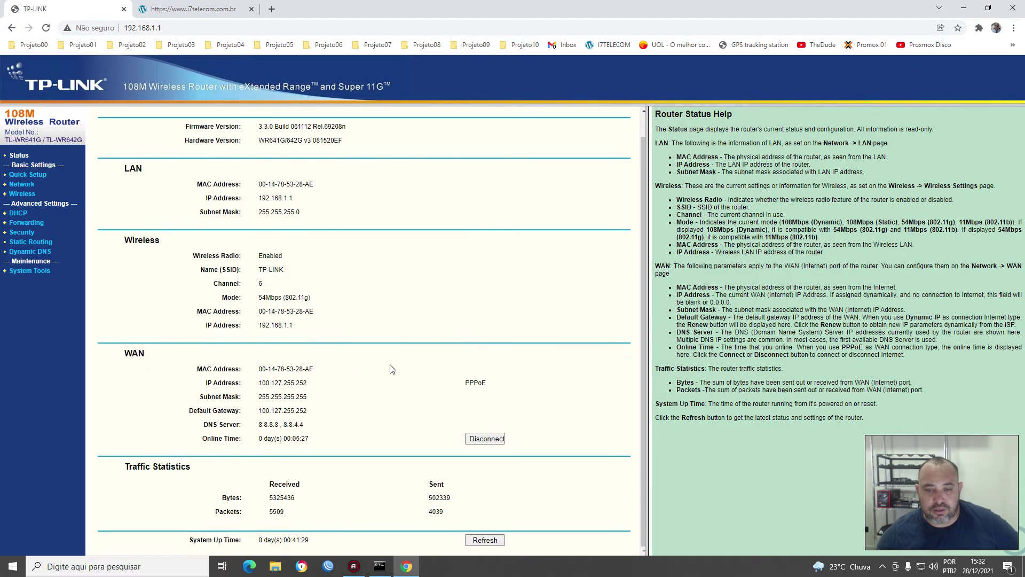
double_click(480, 383)
triple_click(404, 394)
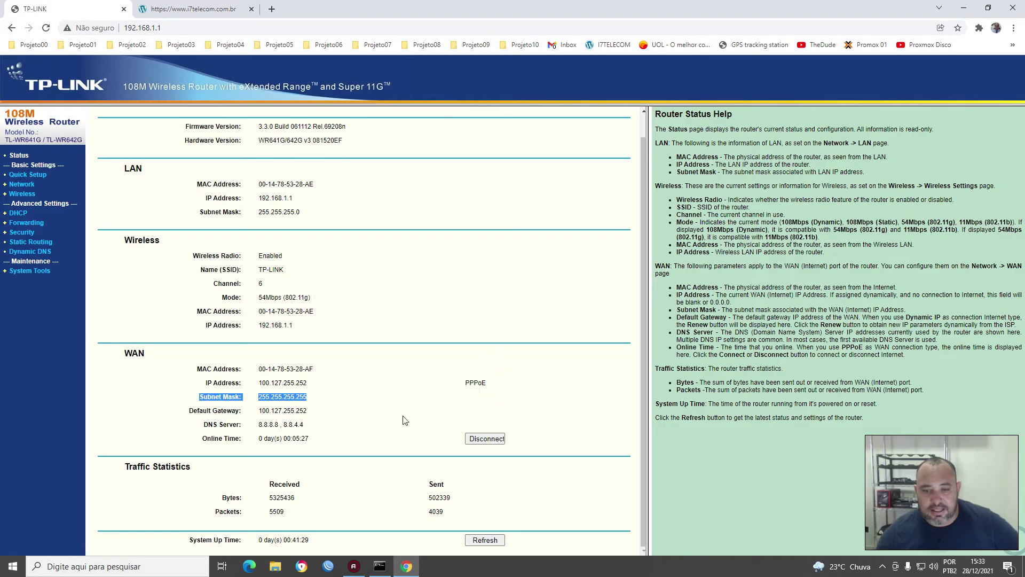
left_click(19, 156)
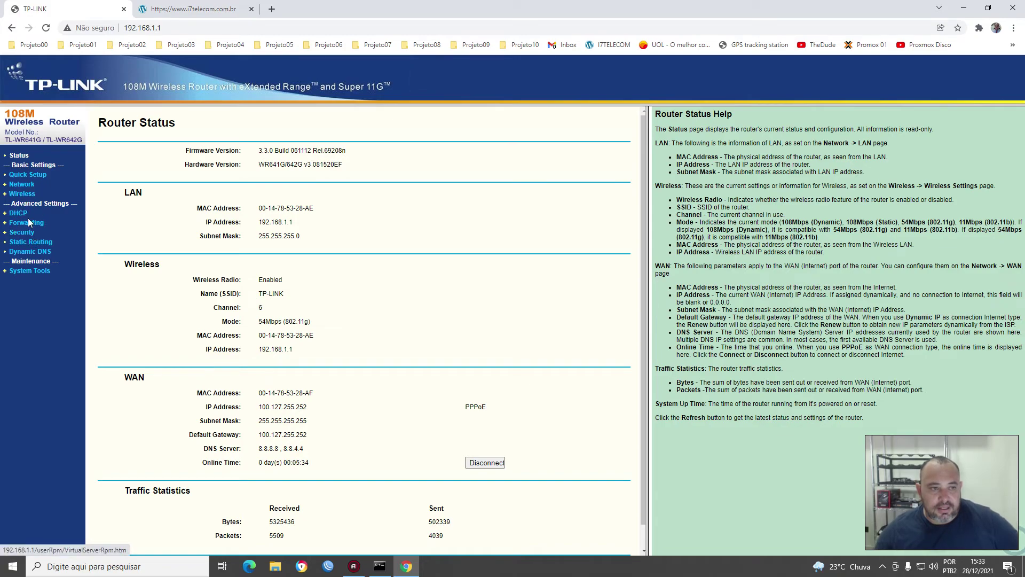
Open the TP-LINK router's WAN settings and review the PPPoE connection type, user name and password fields
left_click(21, 185)
left_click(21, 203)
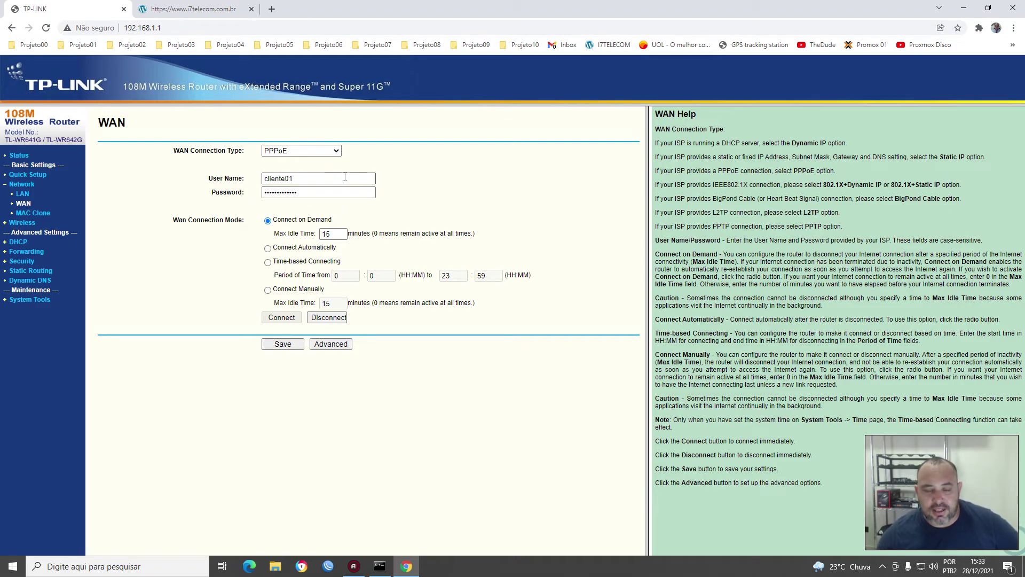
left_click(313, 192)
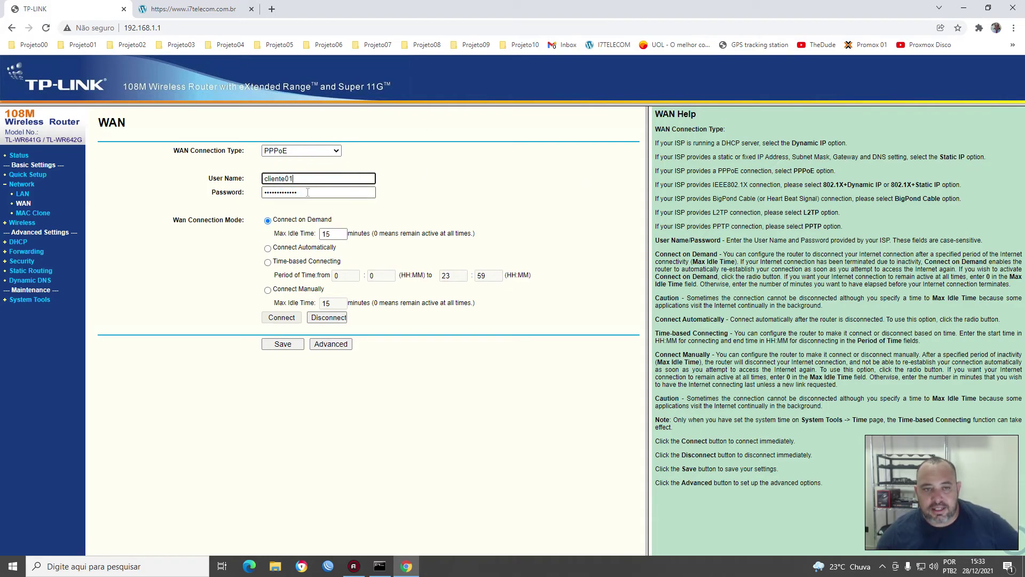
left_click(433, 165)
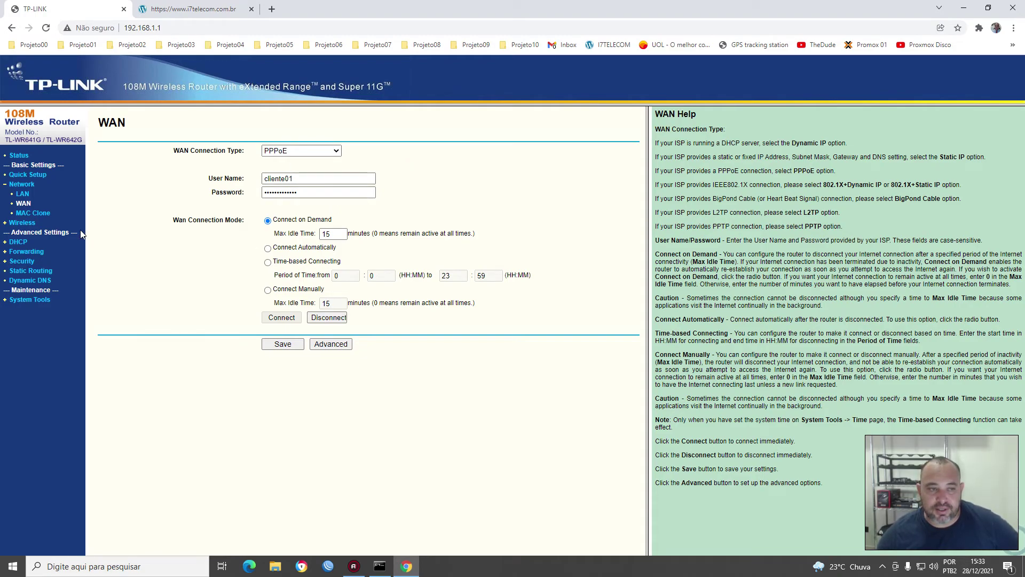
Open the router's wireless settings and try enabling wireless security with WPA/WPA2 and disabling the router radio, then discard the unsaved changes
left_click(22, 222)
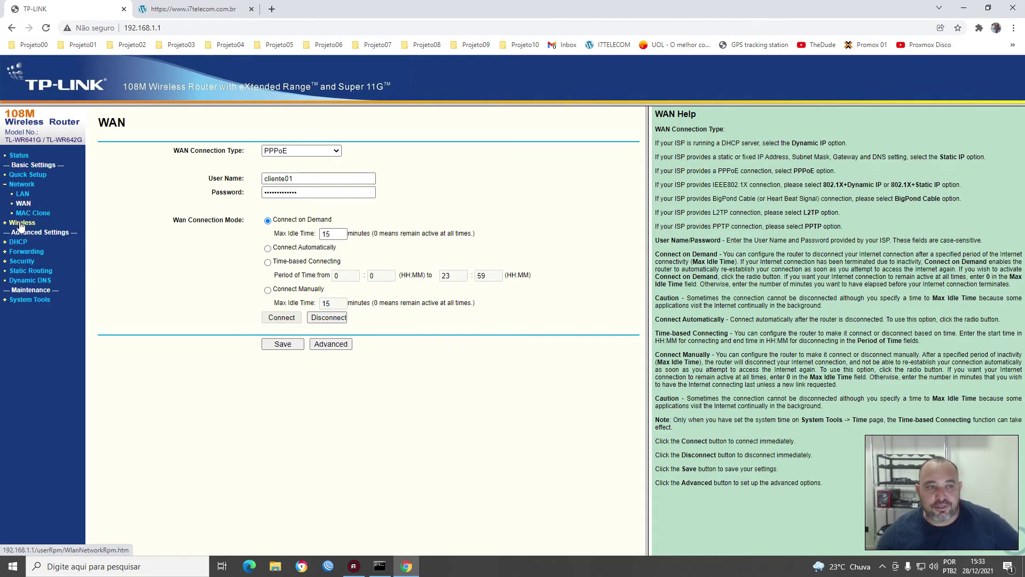
triple_click(299, 150)
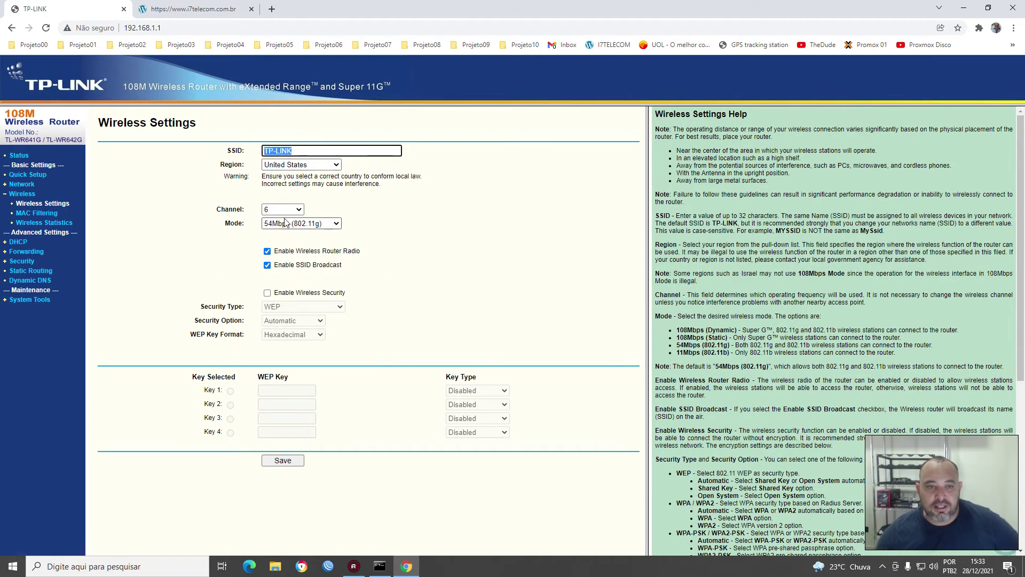
left_click(268, 294)
left_click(303, 306)
left_click(299, 325)
left_click(299, 376)
left_click(267, 251)
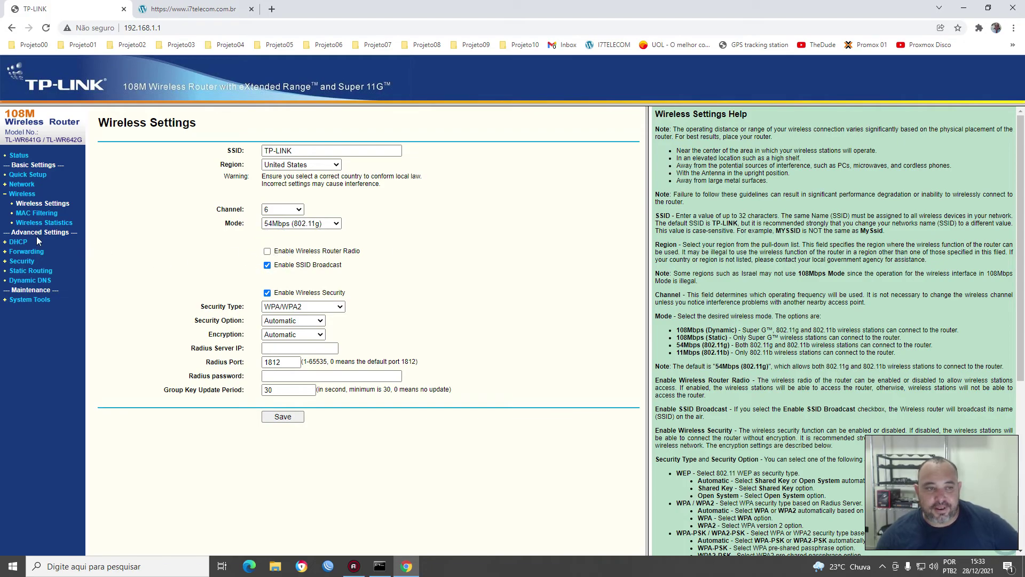
left_click(27, 203)
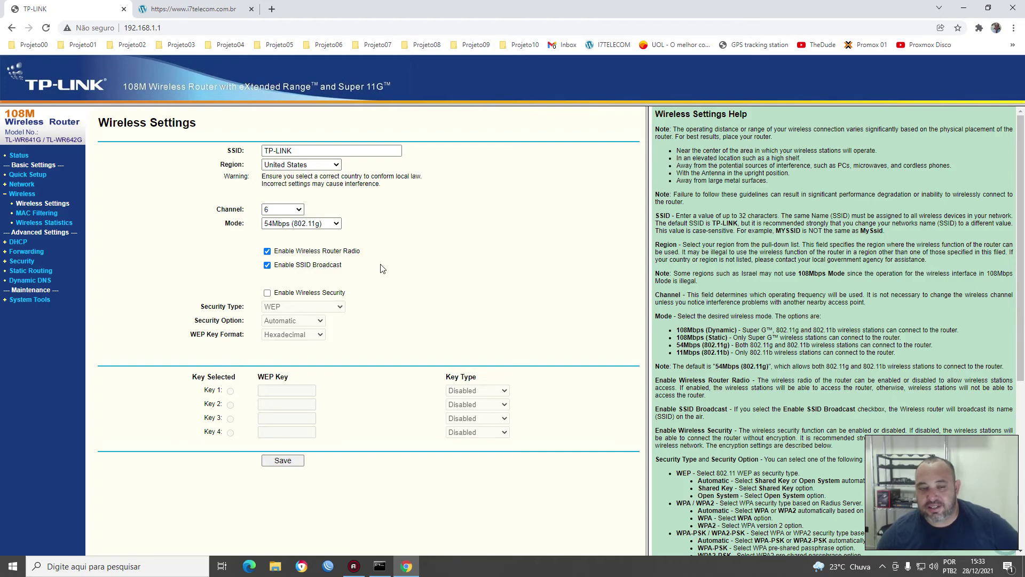
Return to the router's WAN settings and review the PPPoE user name and password fields
left_click(23, 184)
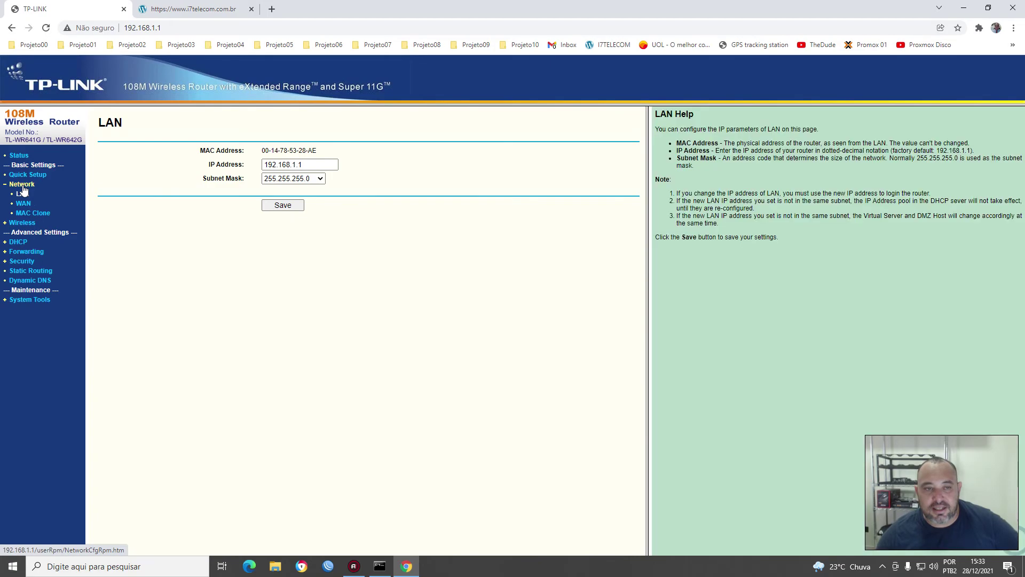
left_click(27, 206)
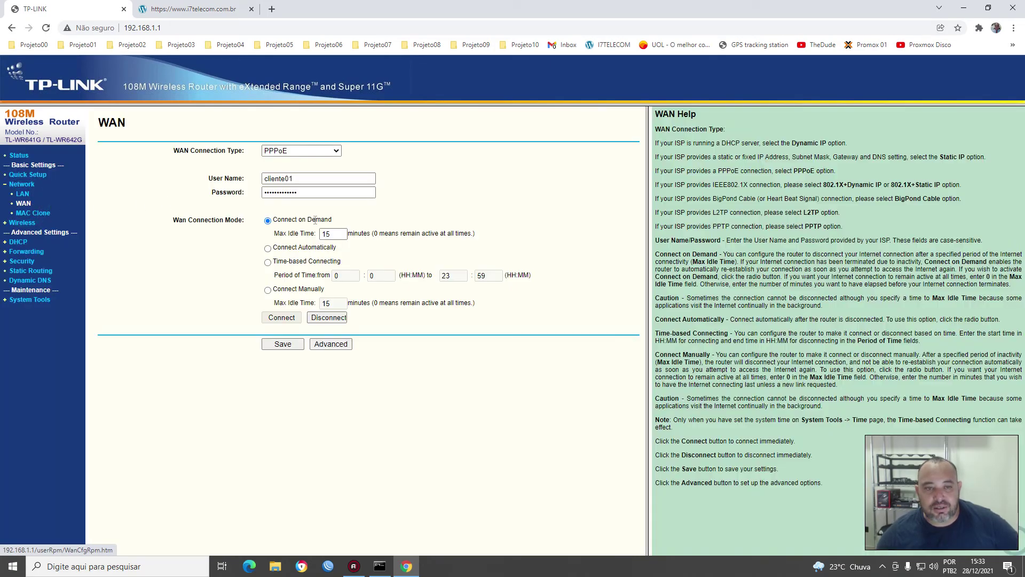
left_click(317, 192)
left_click(131, 229)
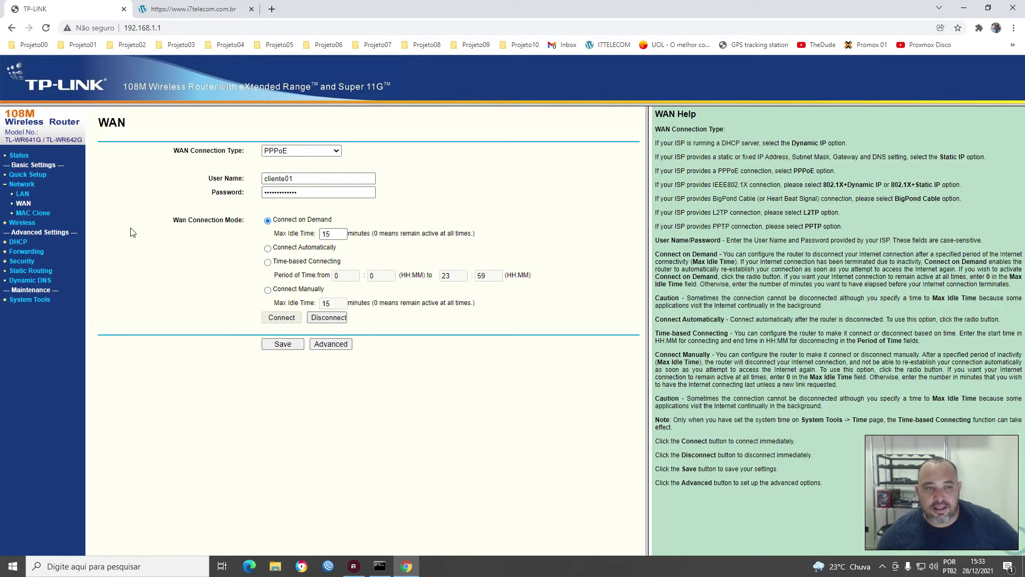
Reopen the router's wireless settings to review them and minimise the browser window
left_click(22, 223)
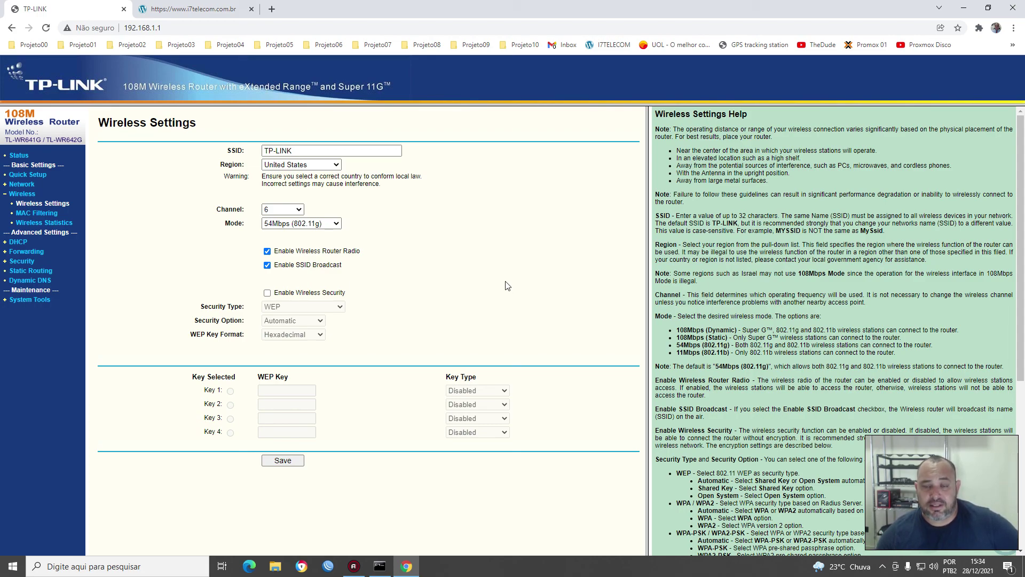
left_click(963, 8)
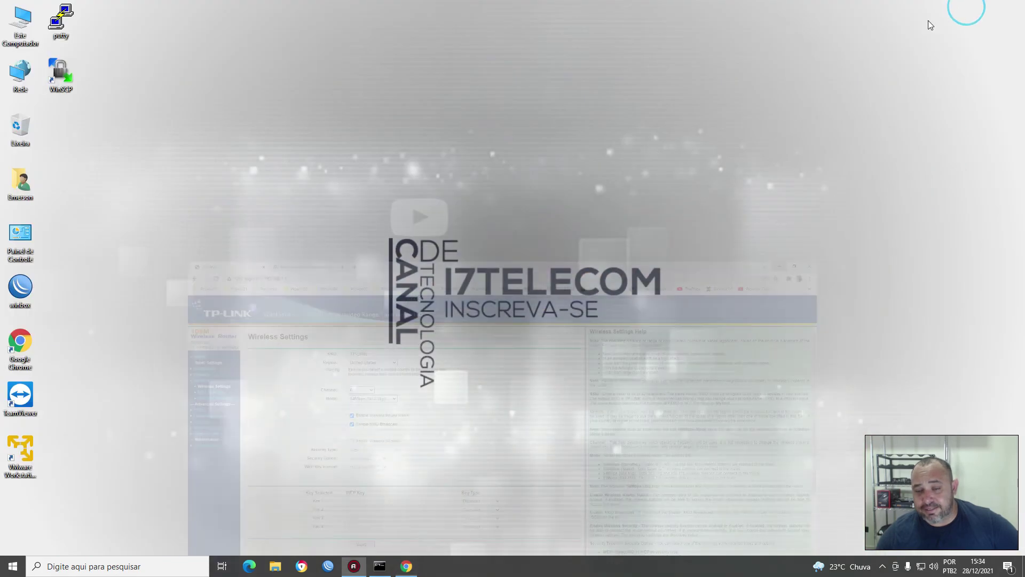